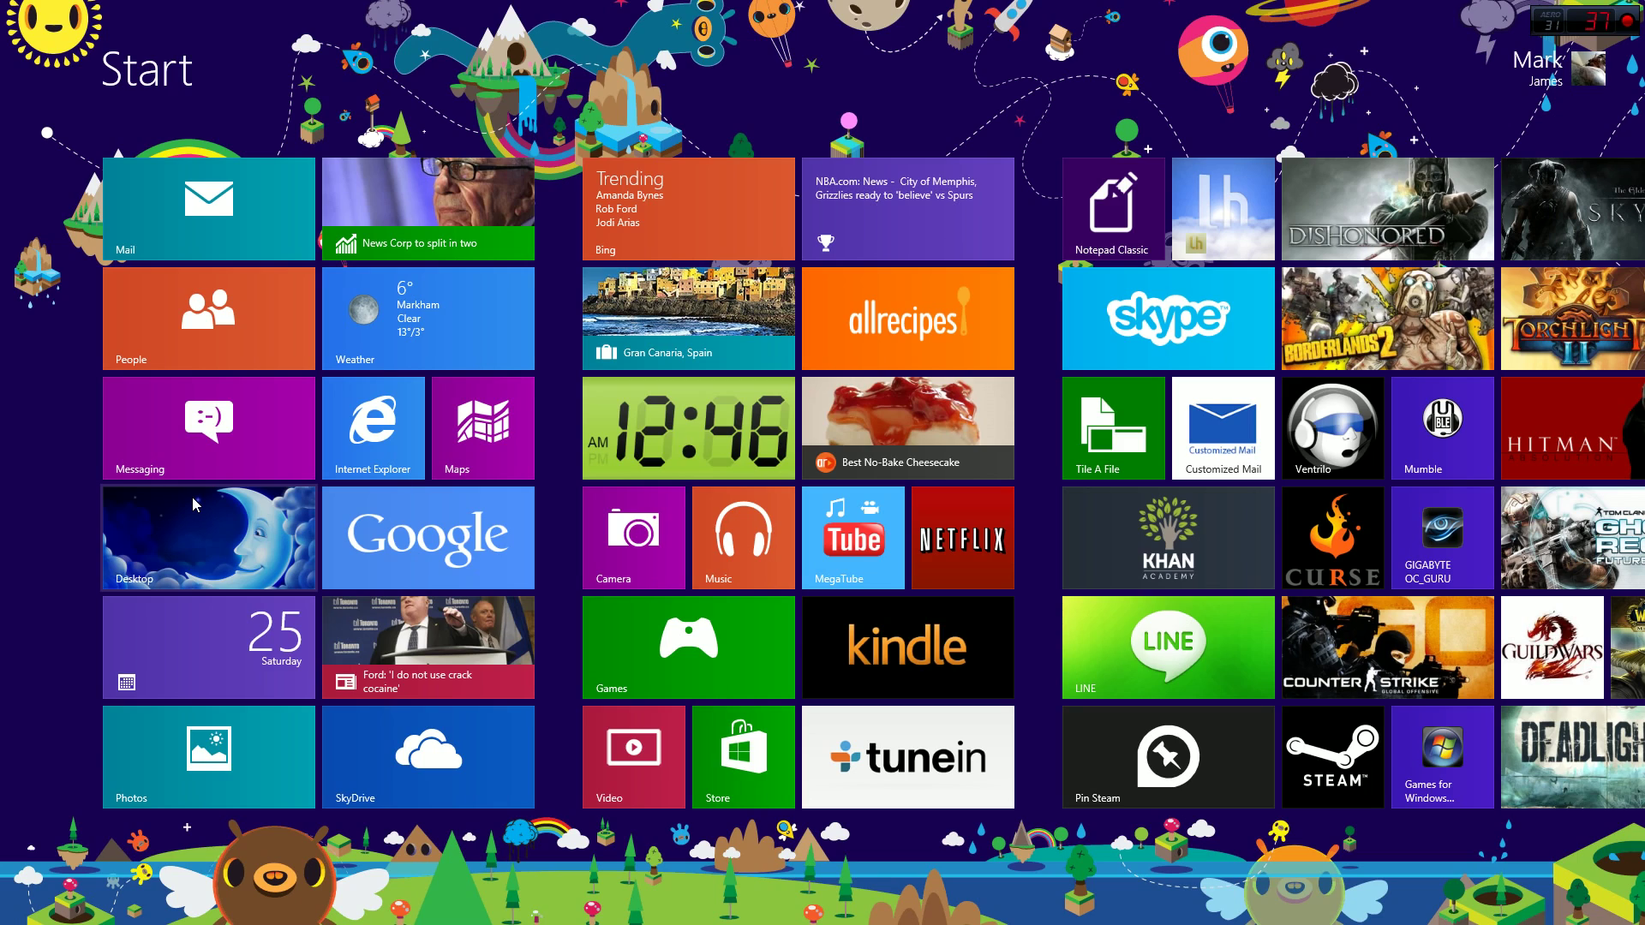
Open and close the Store app, then search for Run and launch the Run dialog
click(768, 780)
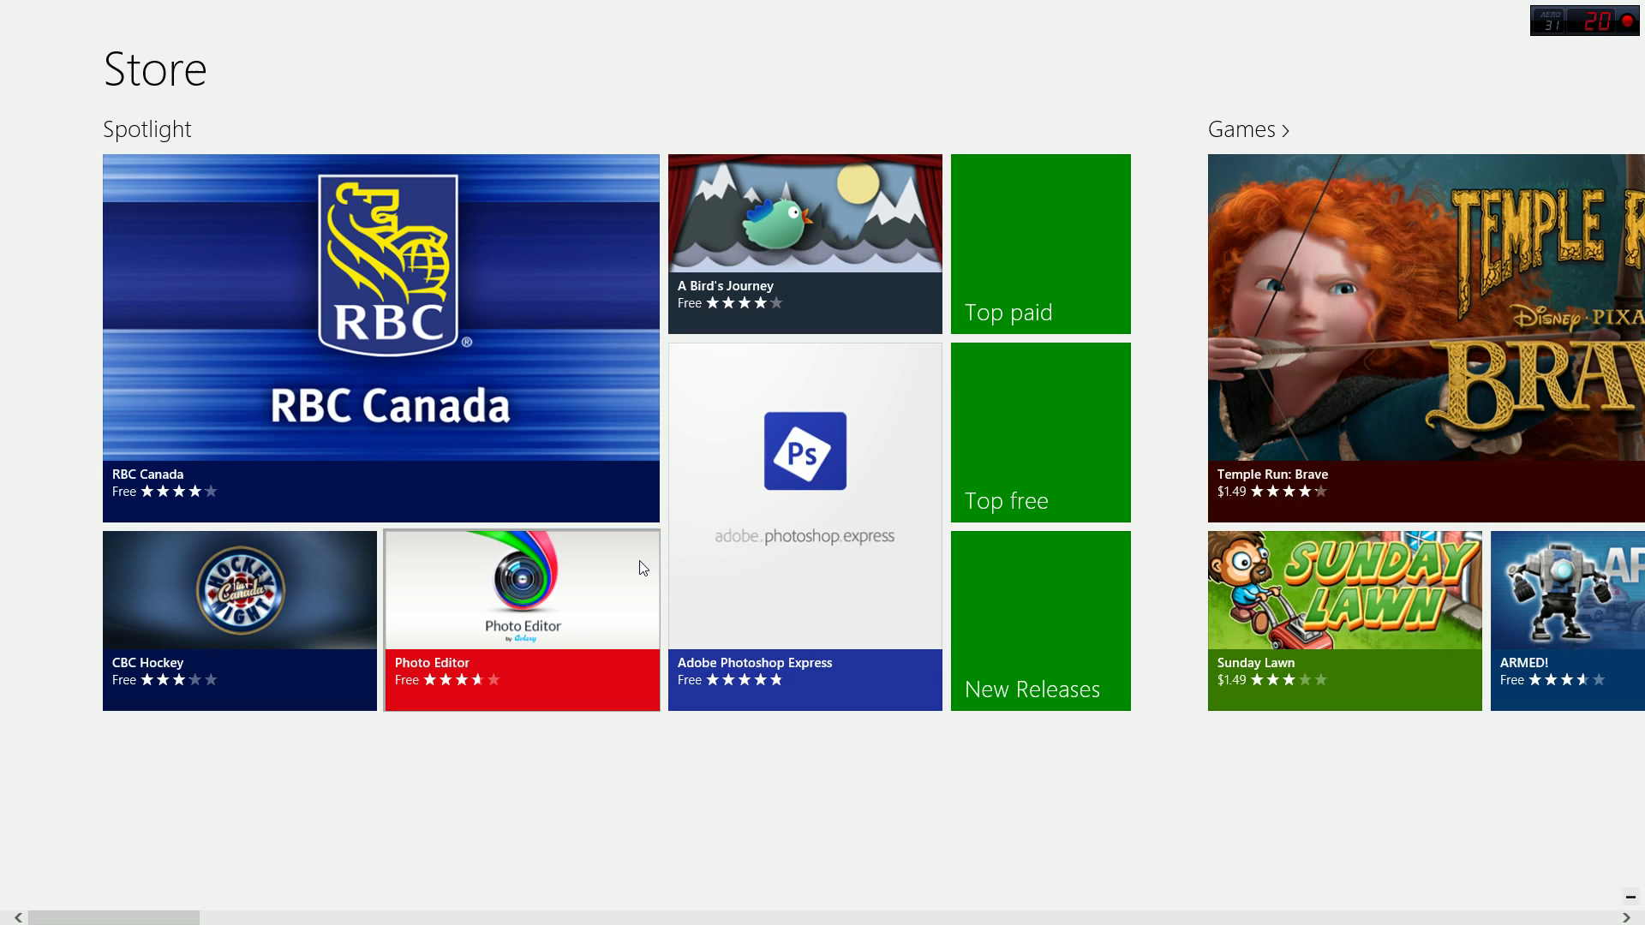
scroll(639, 567, down, 5)
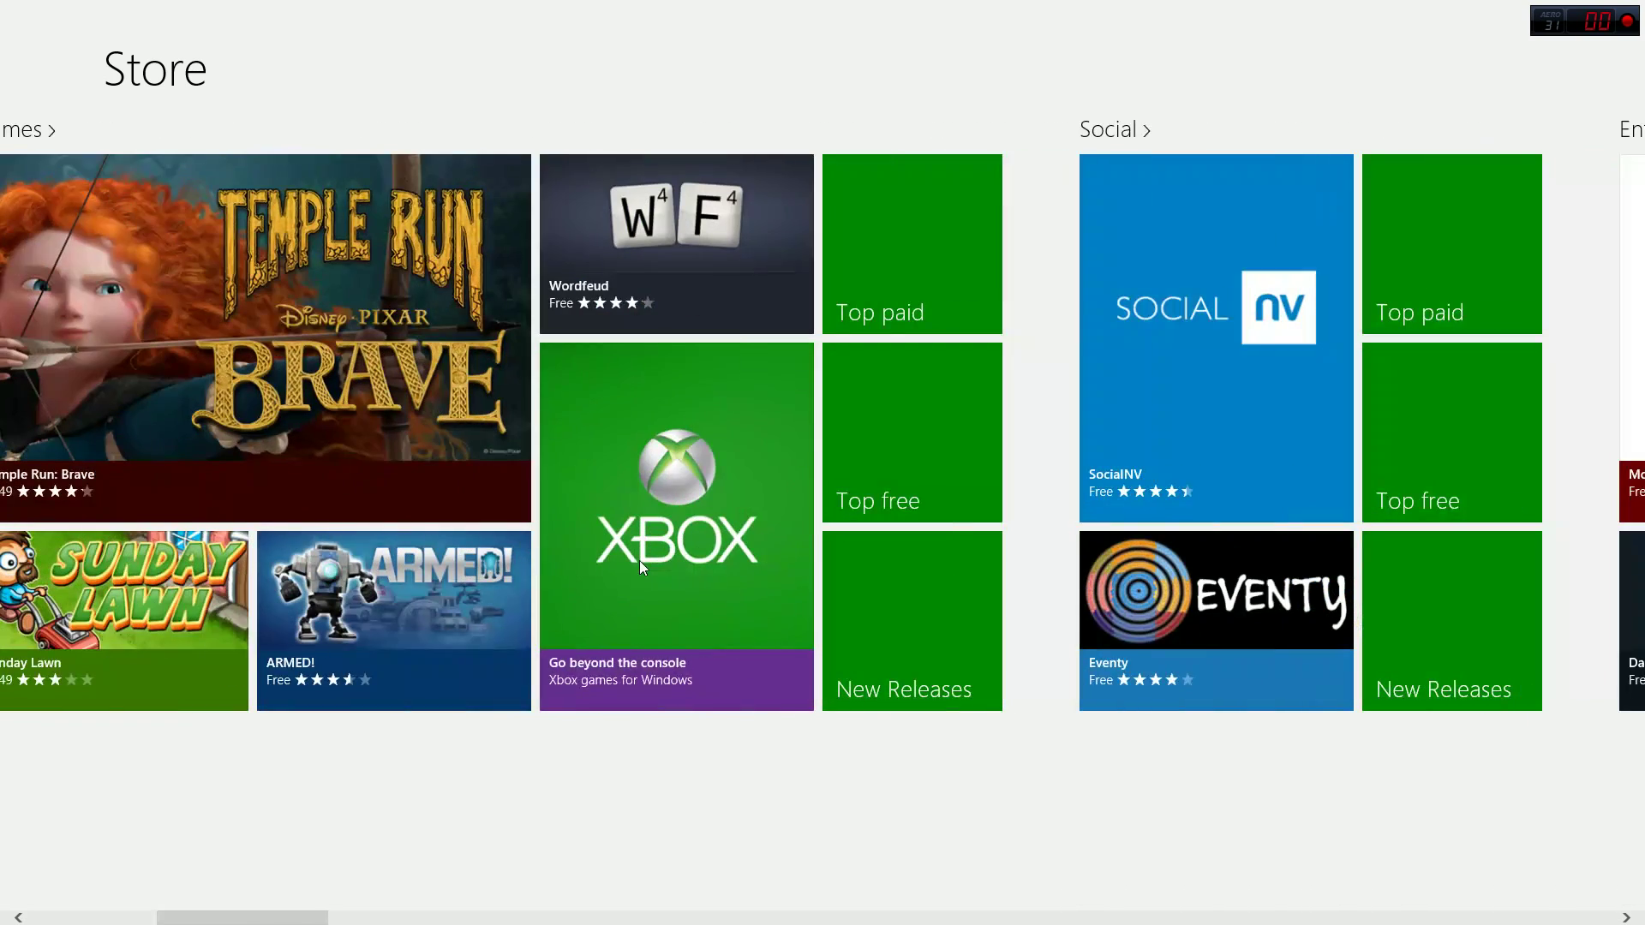
scroll(639, 566, up, 5)
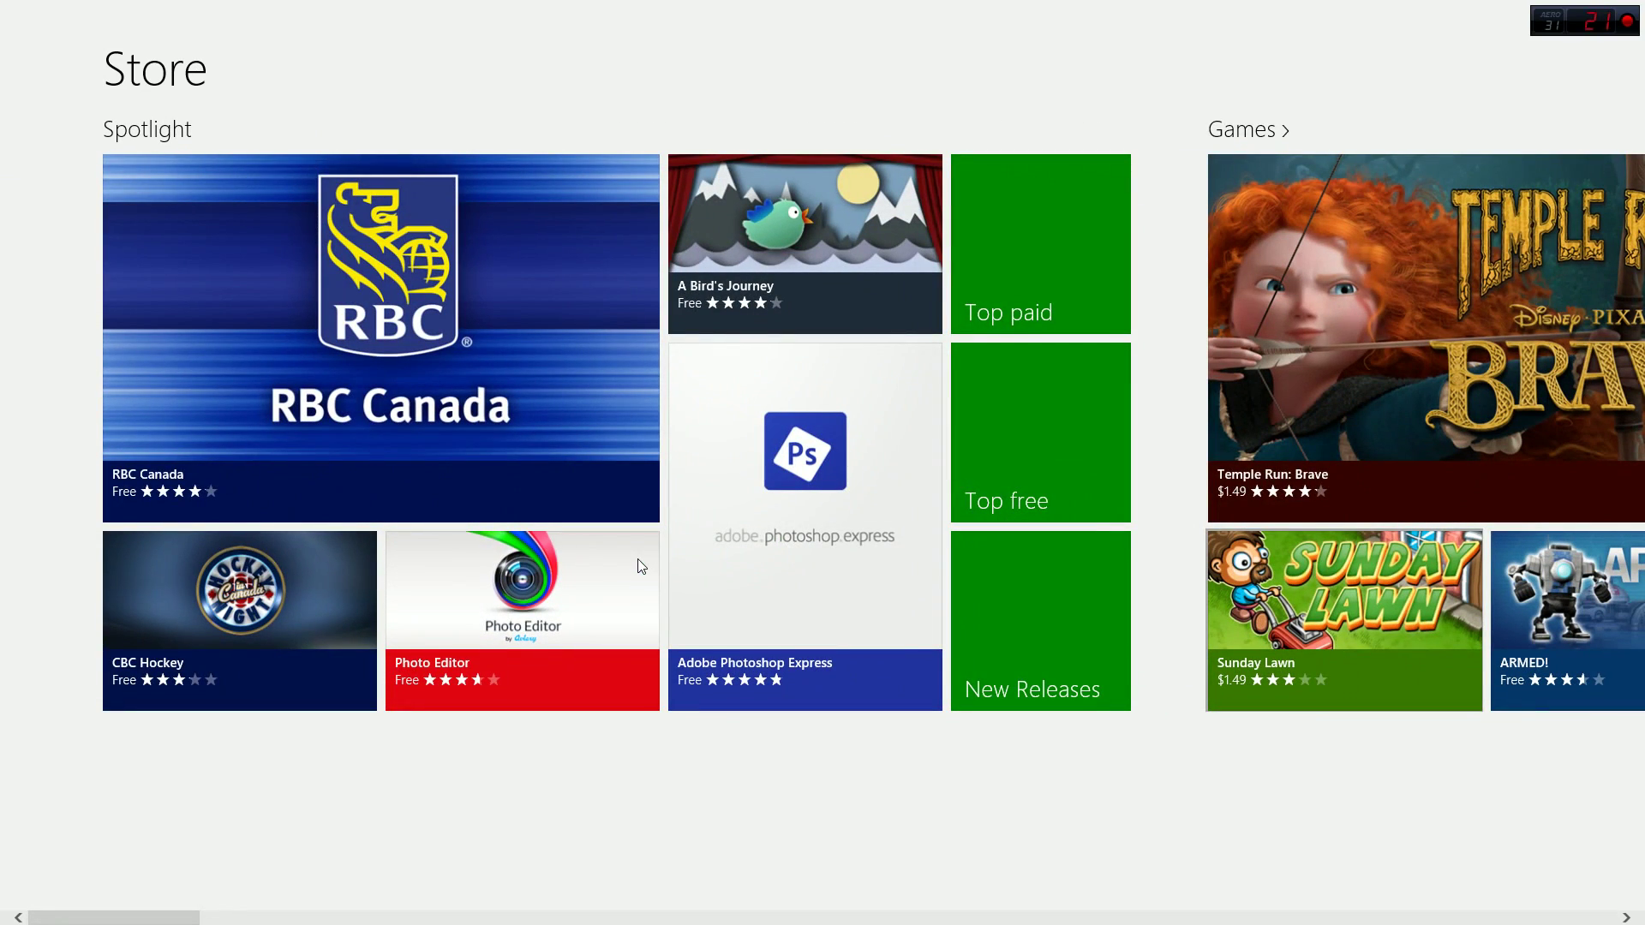
scroll(639, 565, down, 5)
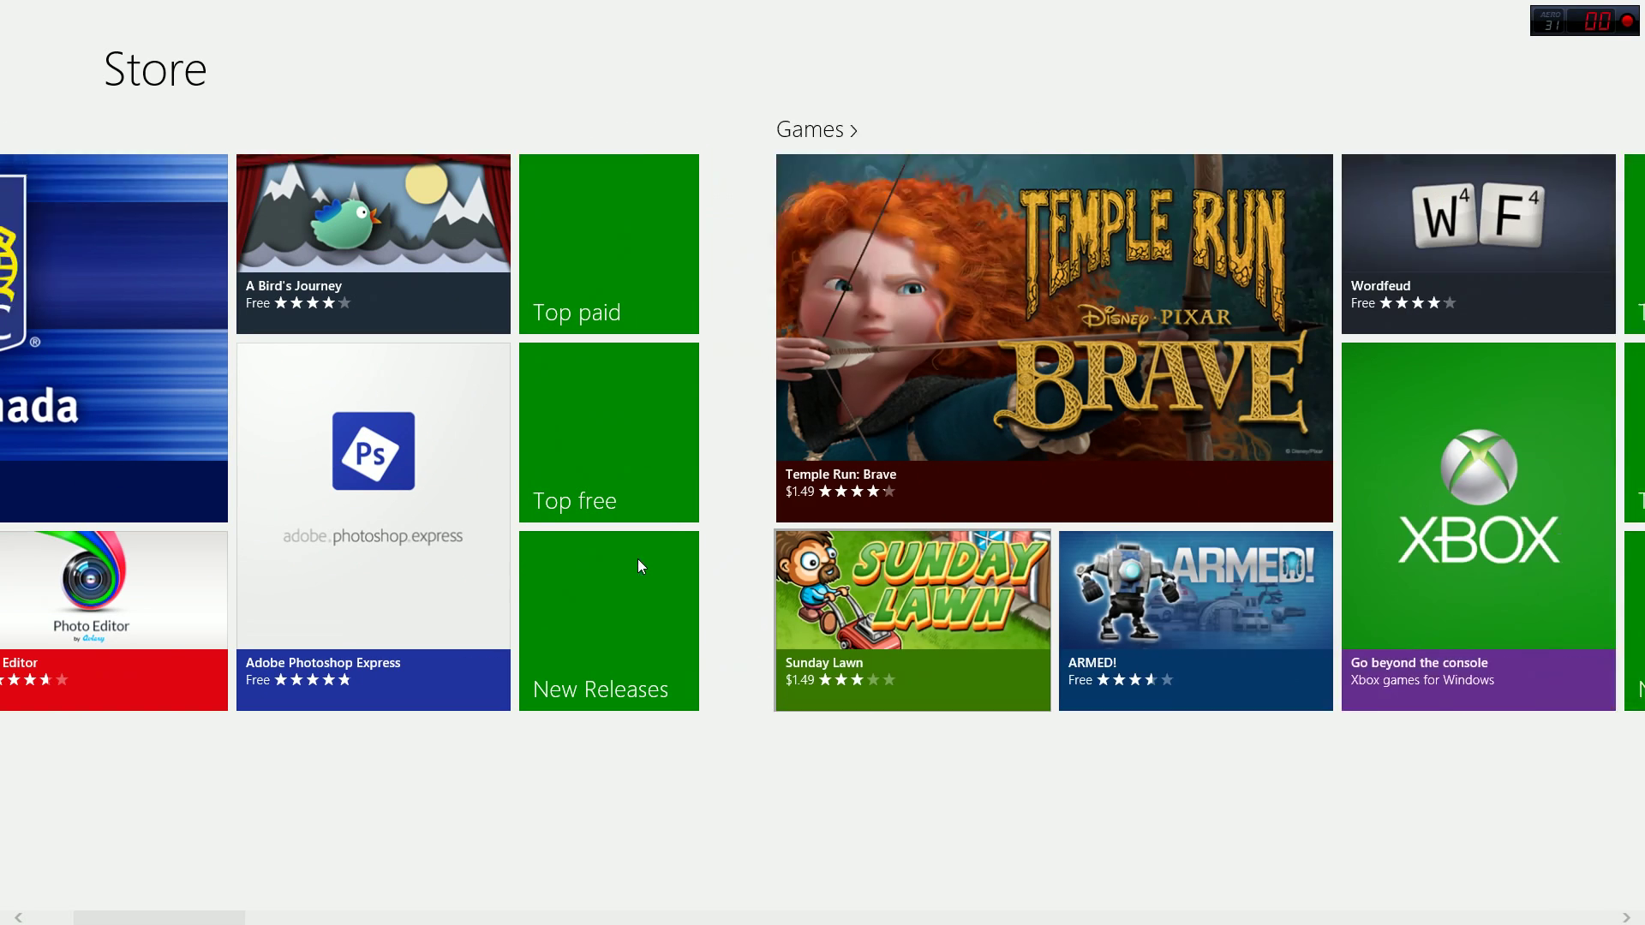
scroll(639, 566, down, 3)
scroll(639, 566, up, 4)
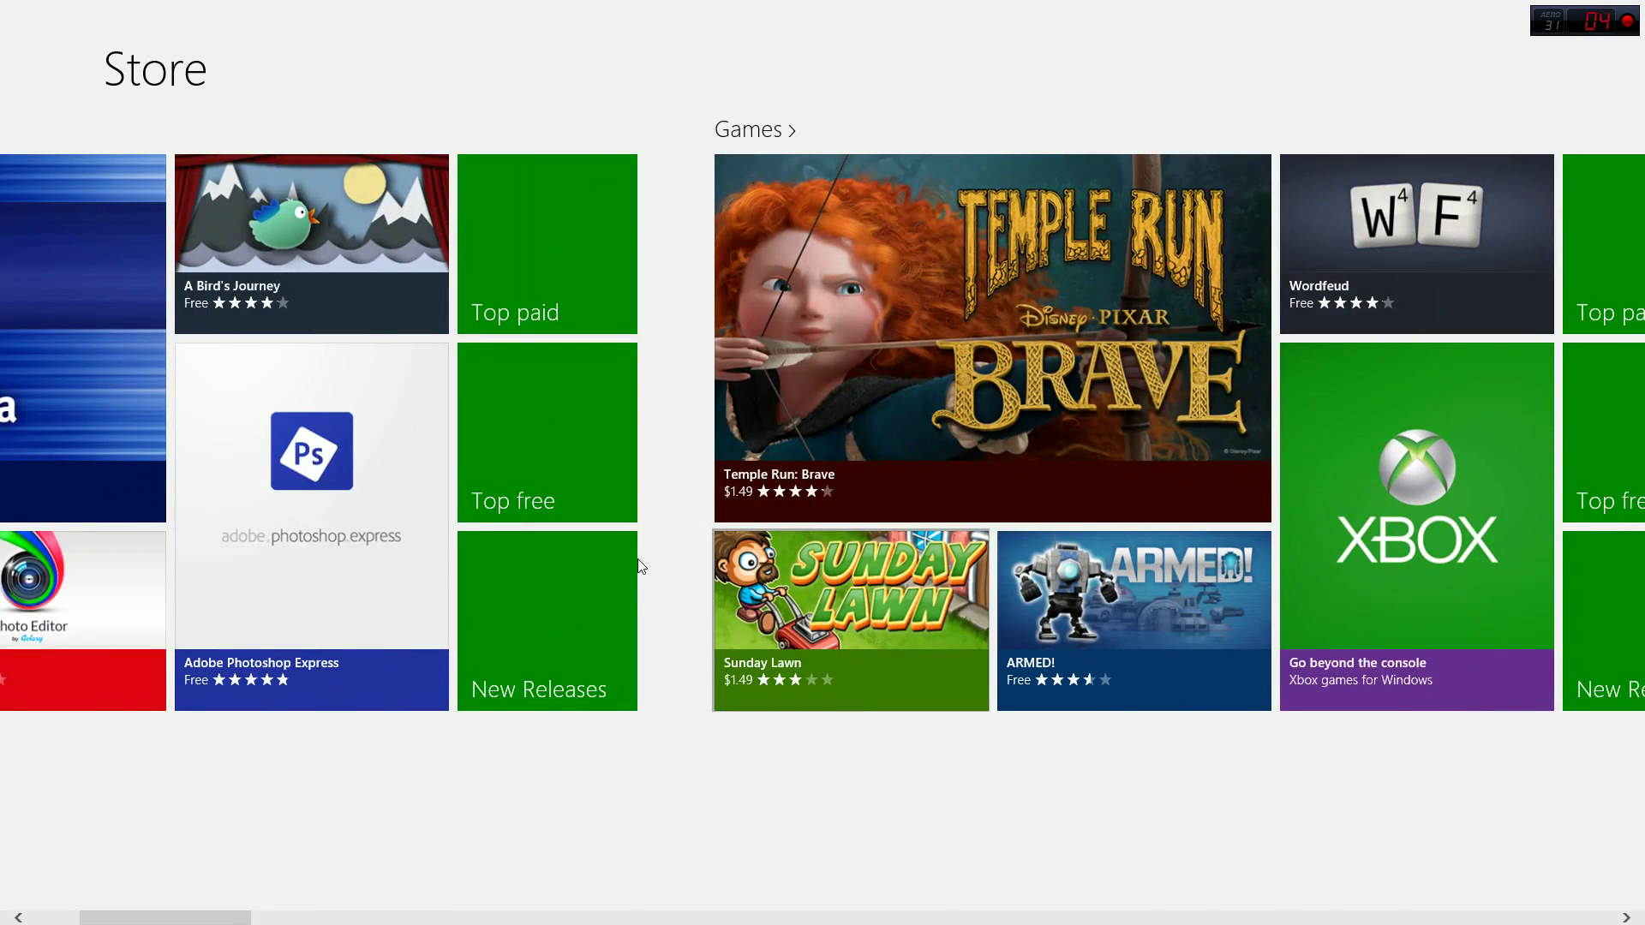
scroll(638, 565, up, 2)
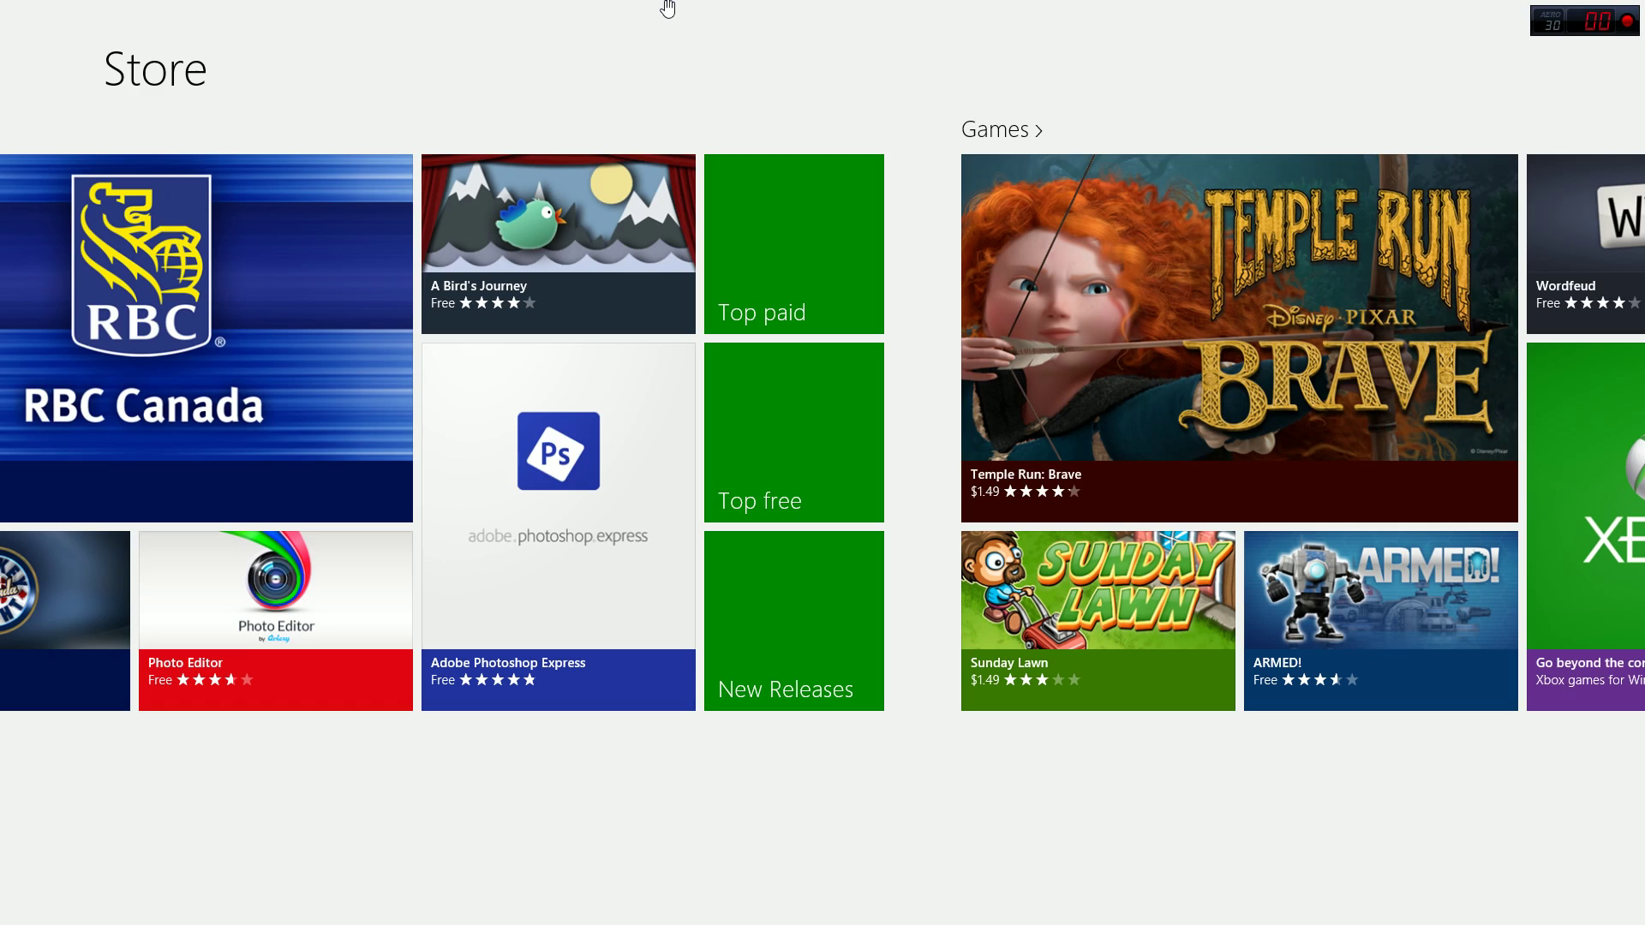
drag(667, 8, 734, 900)
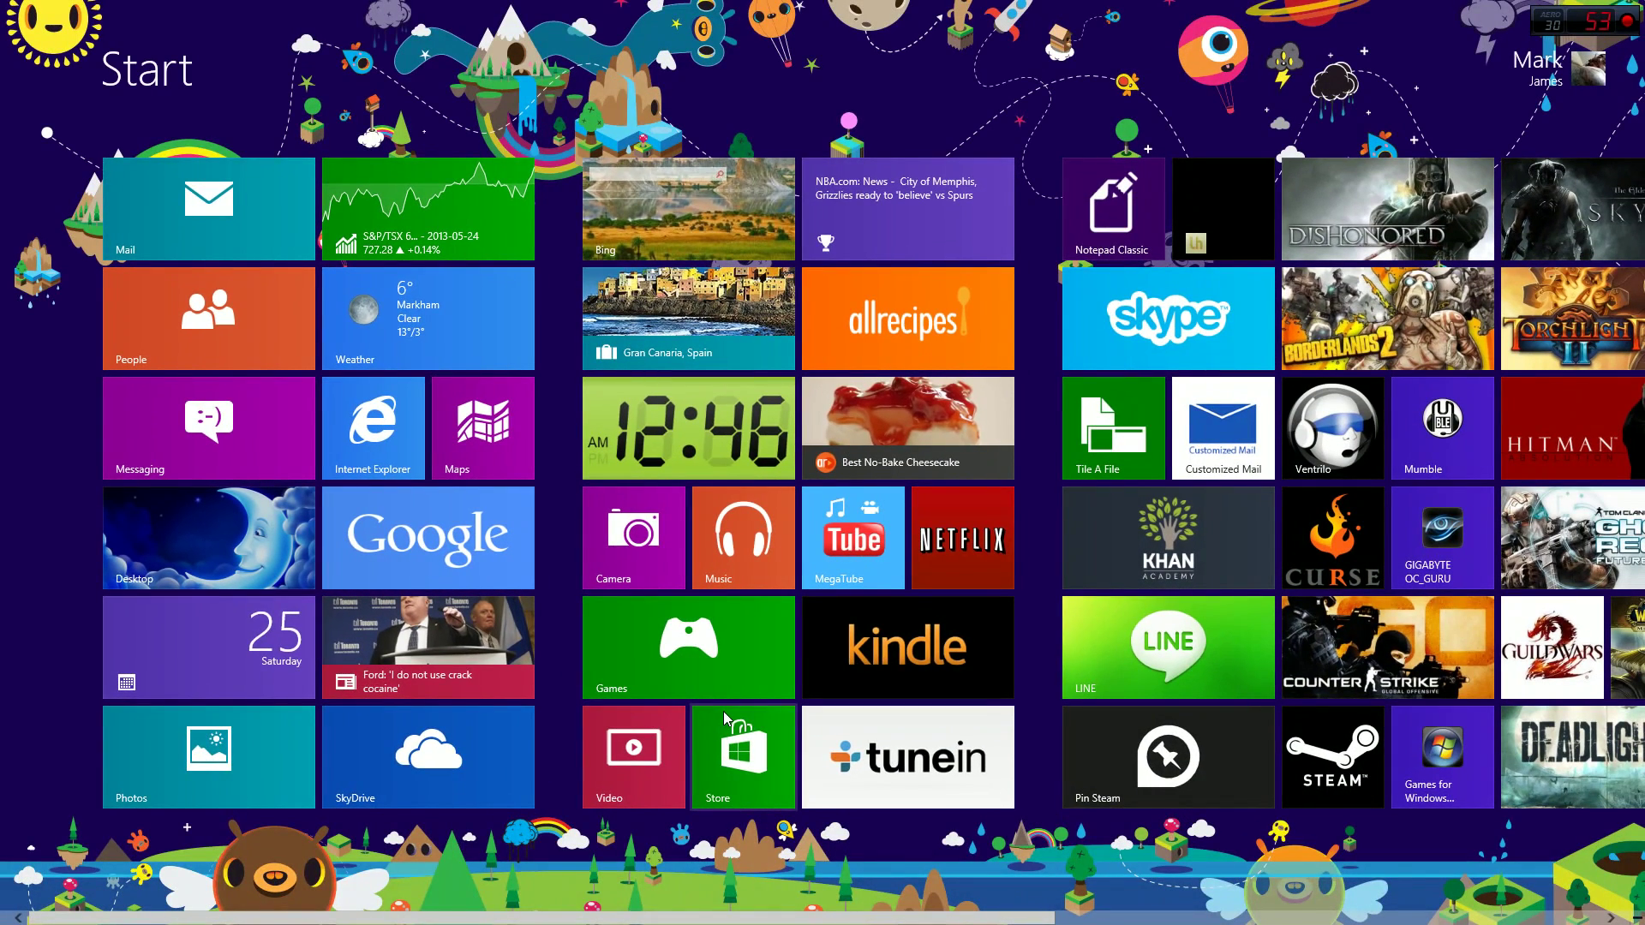
scroll(723, 710, down, 3)
scroll(724, 712, down, 3)
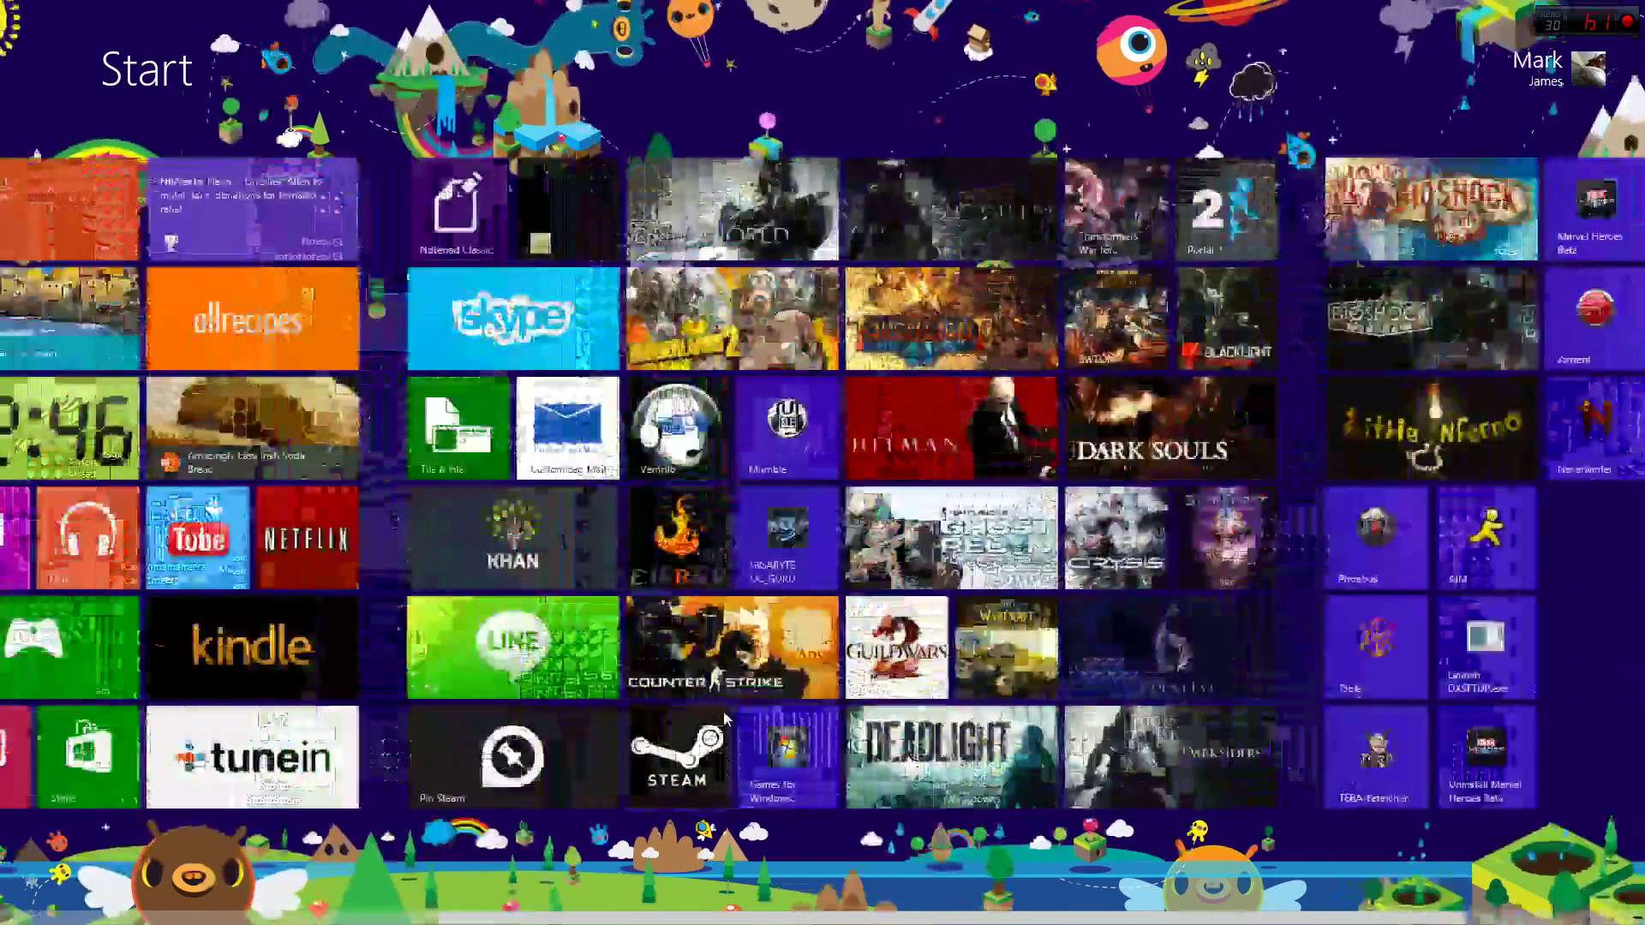
scroll(723, 711, up, 5)
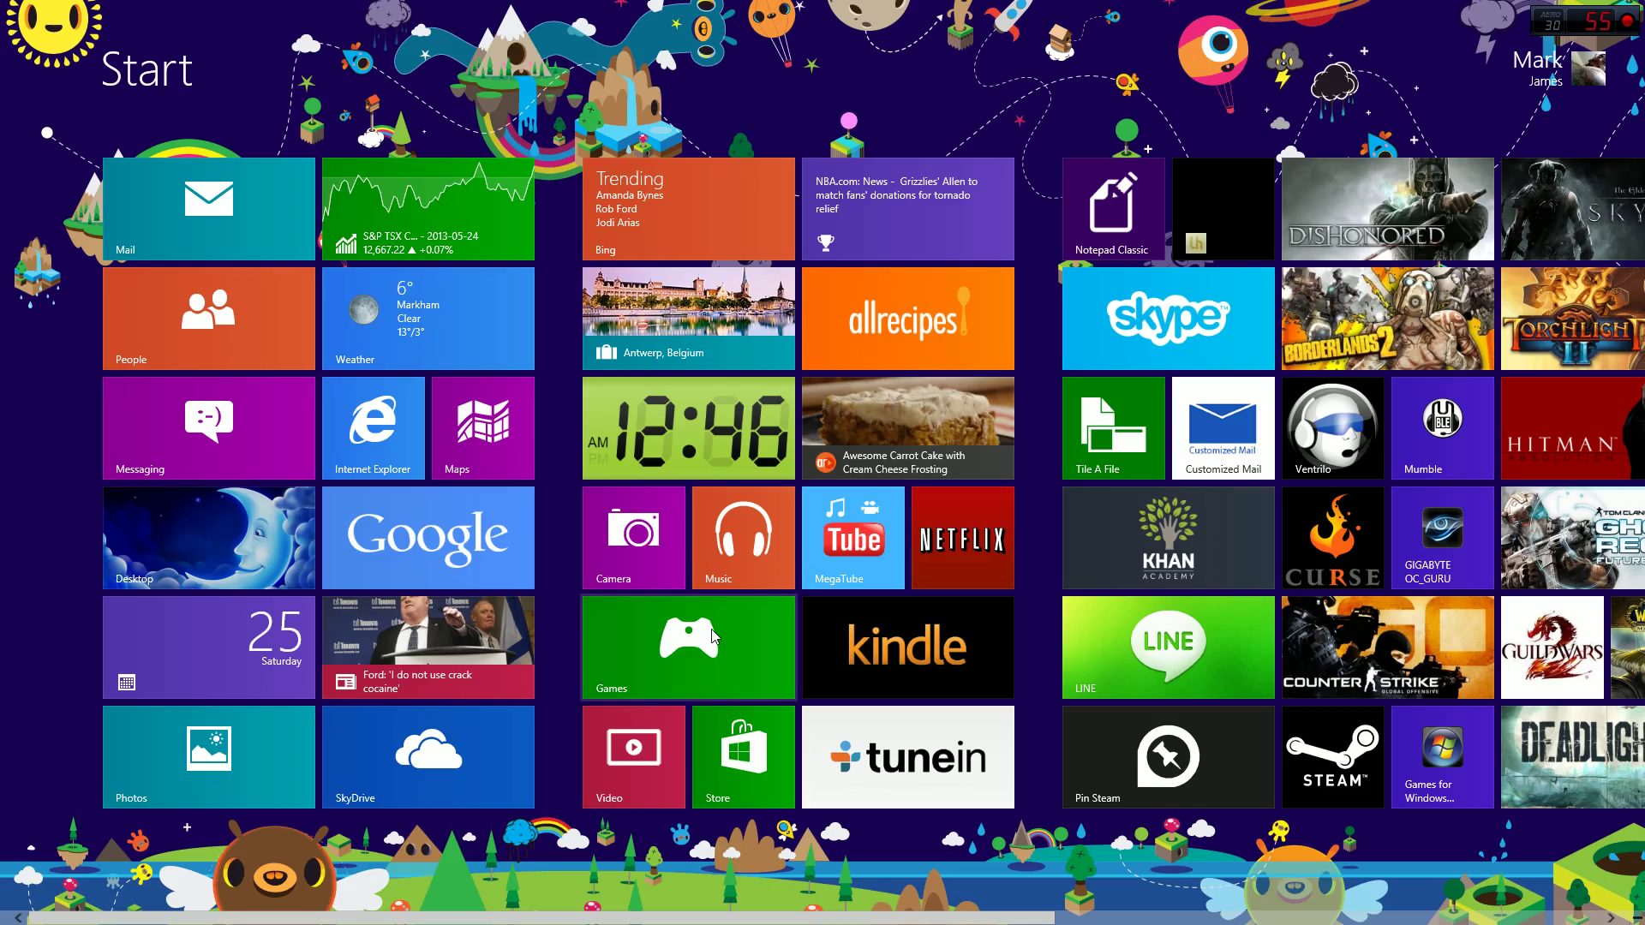
scroll(713, 636, down, 5)
scroll(712, 636, up, 4)
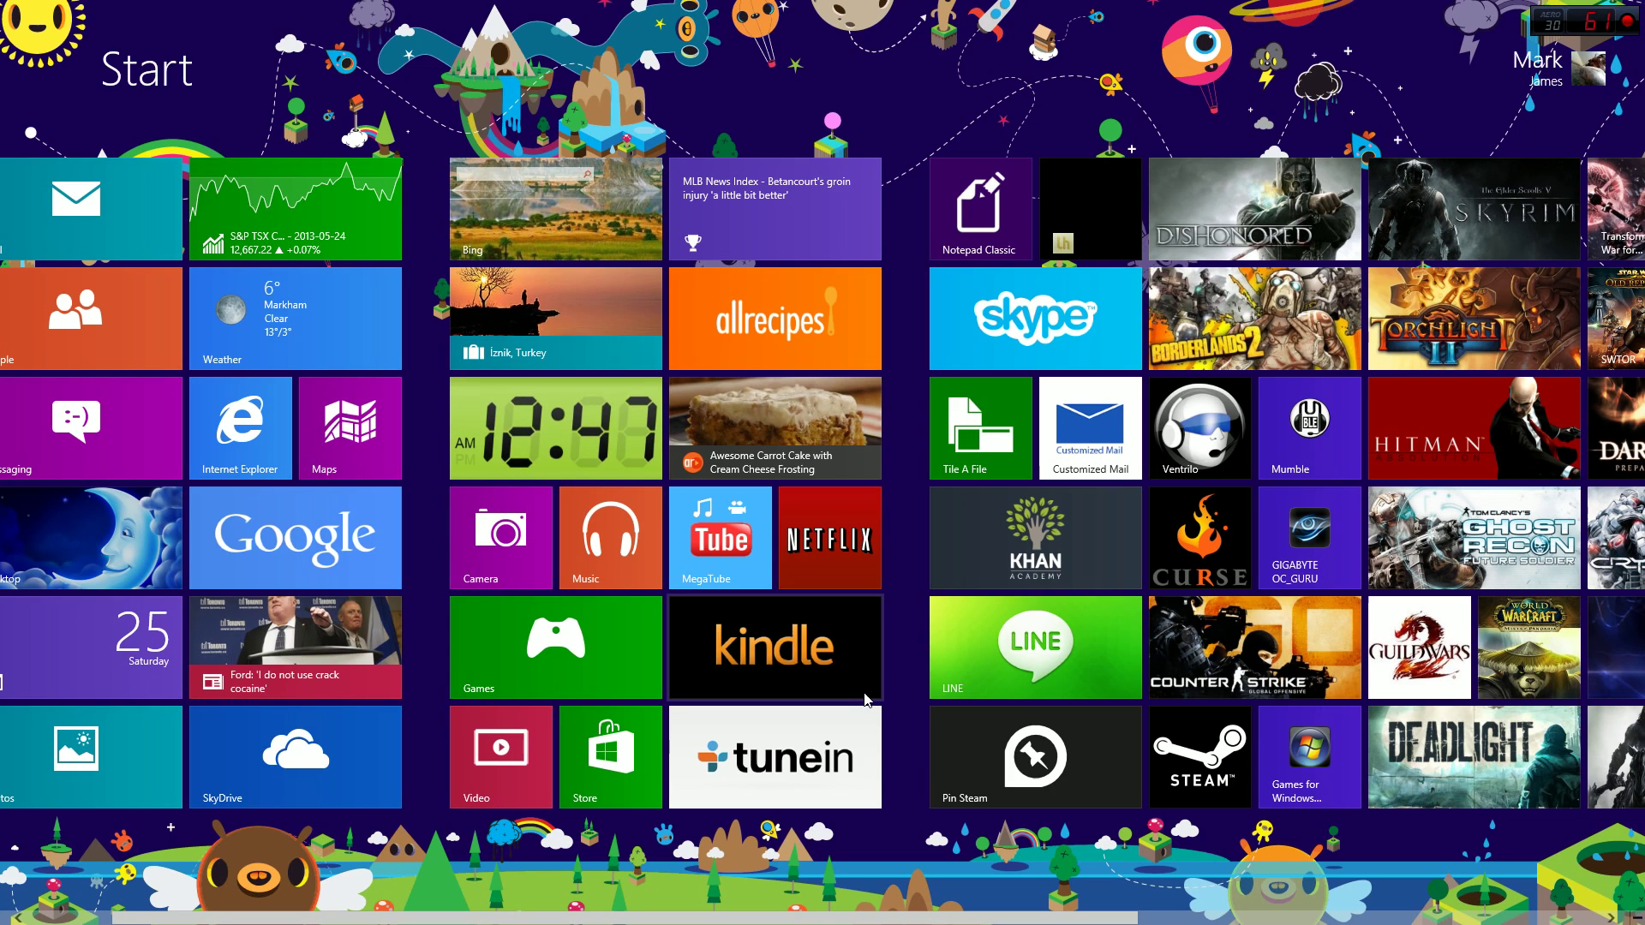
scroll(866, 697, up, 1)
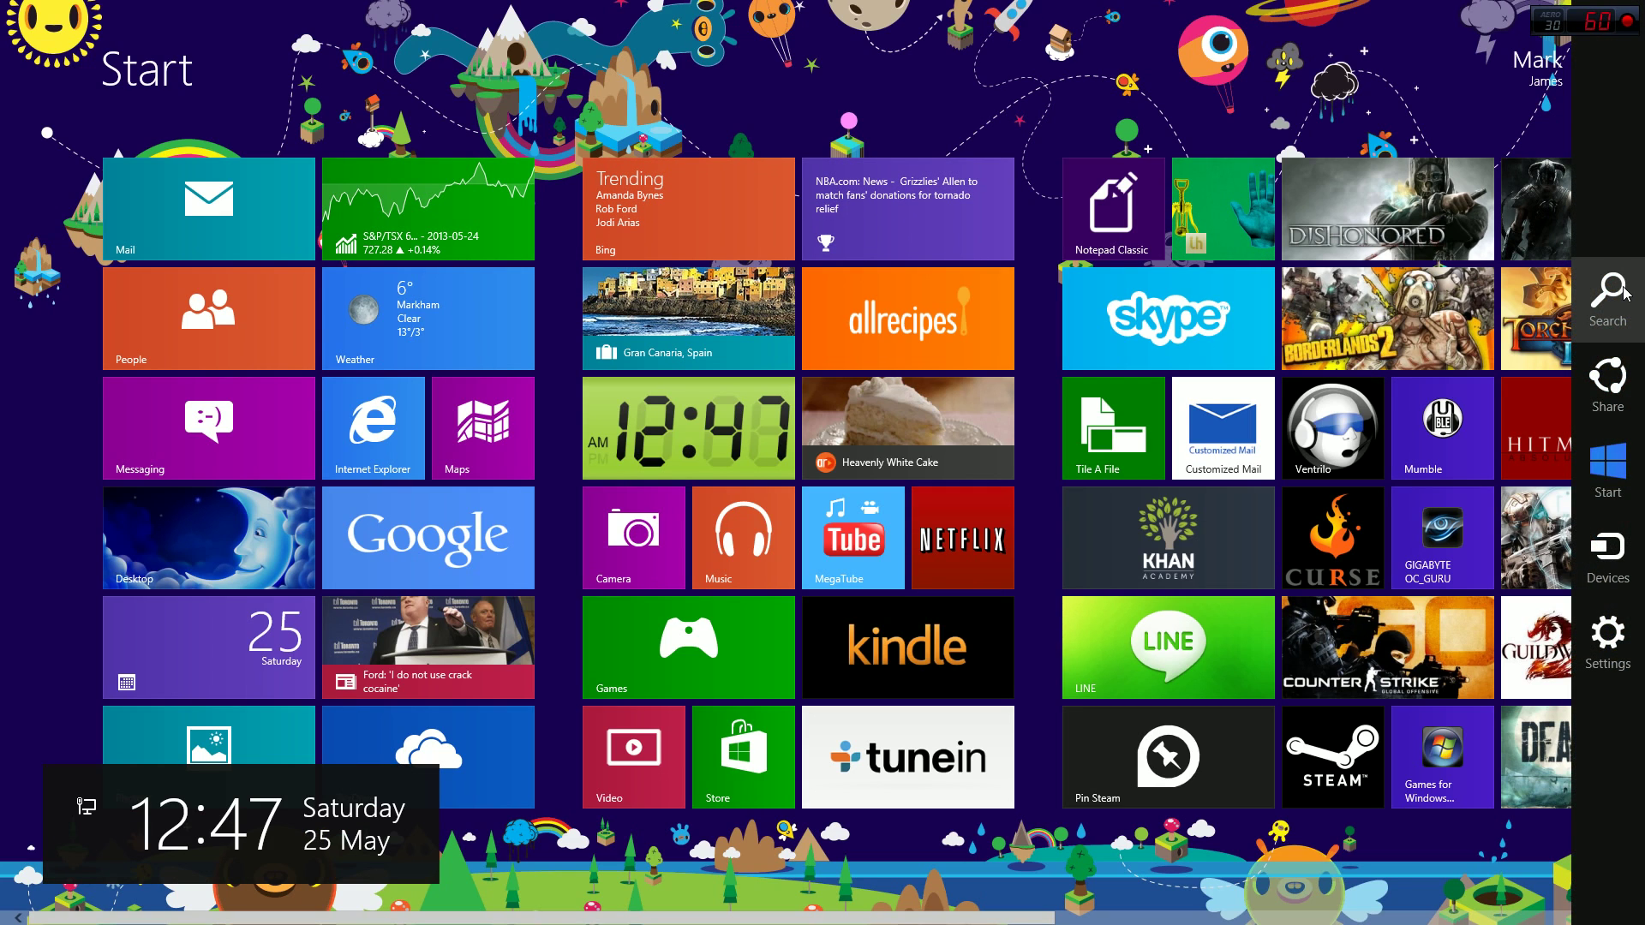
click(1618, 295)
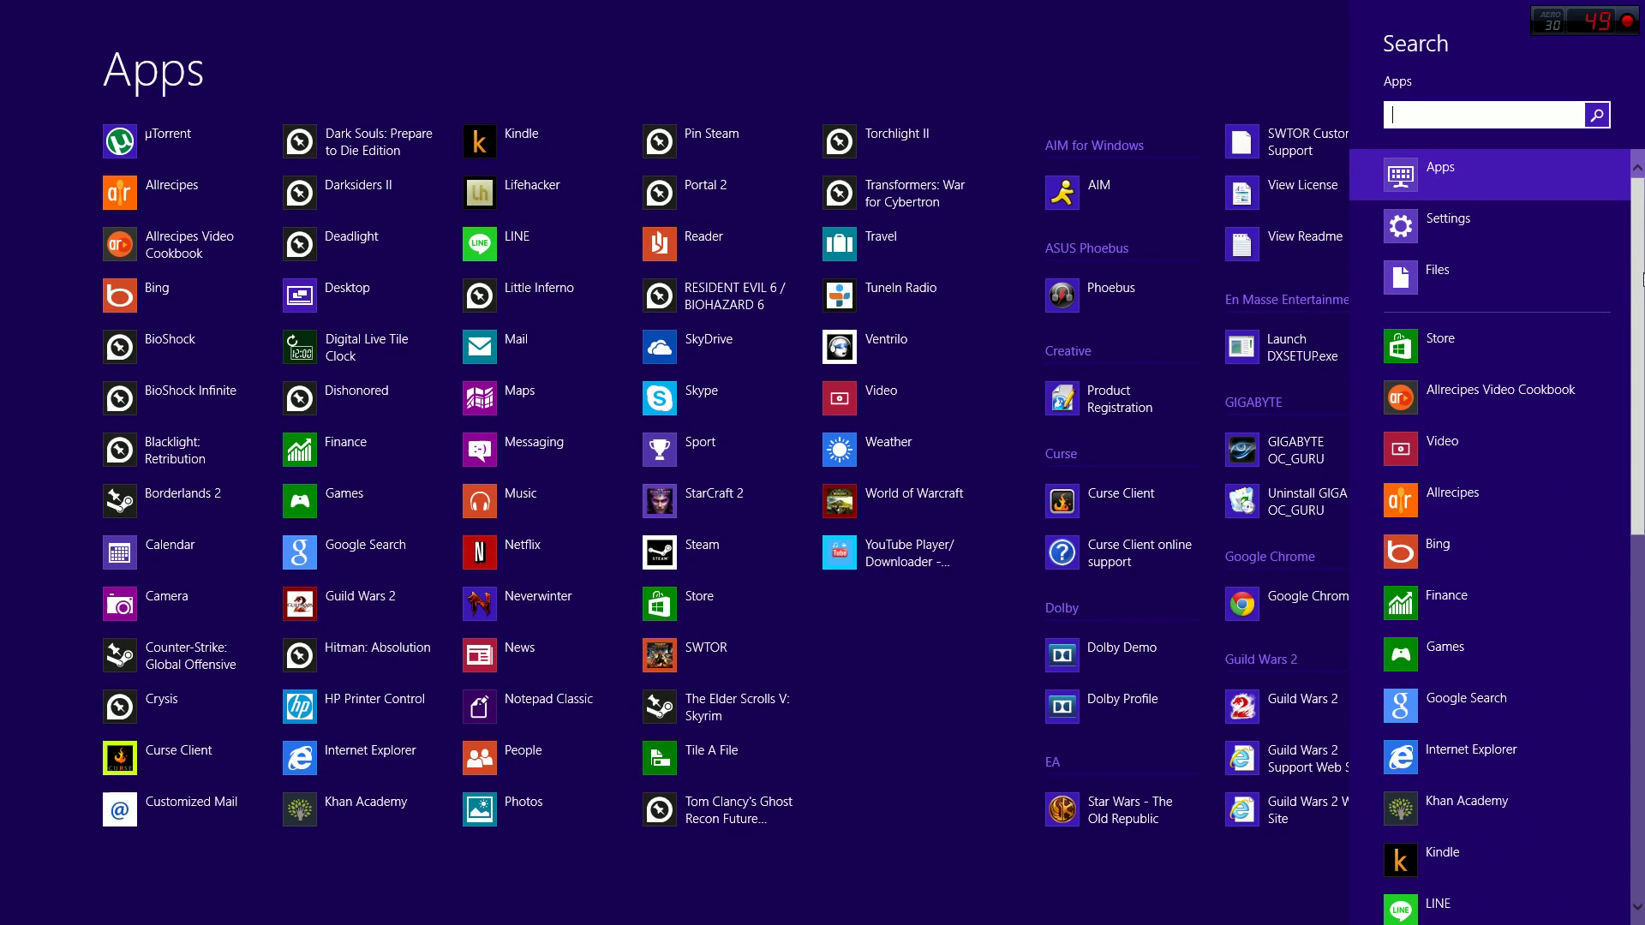
text(run)
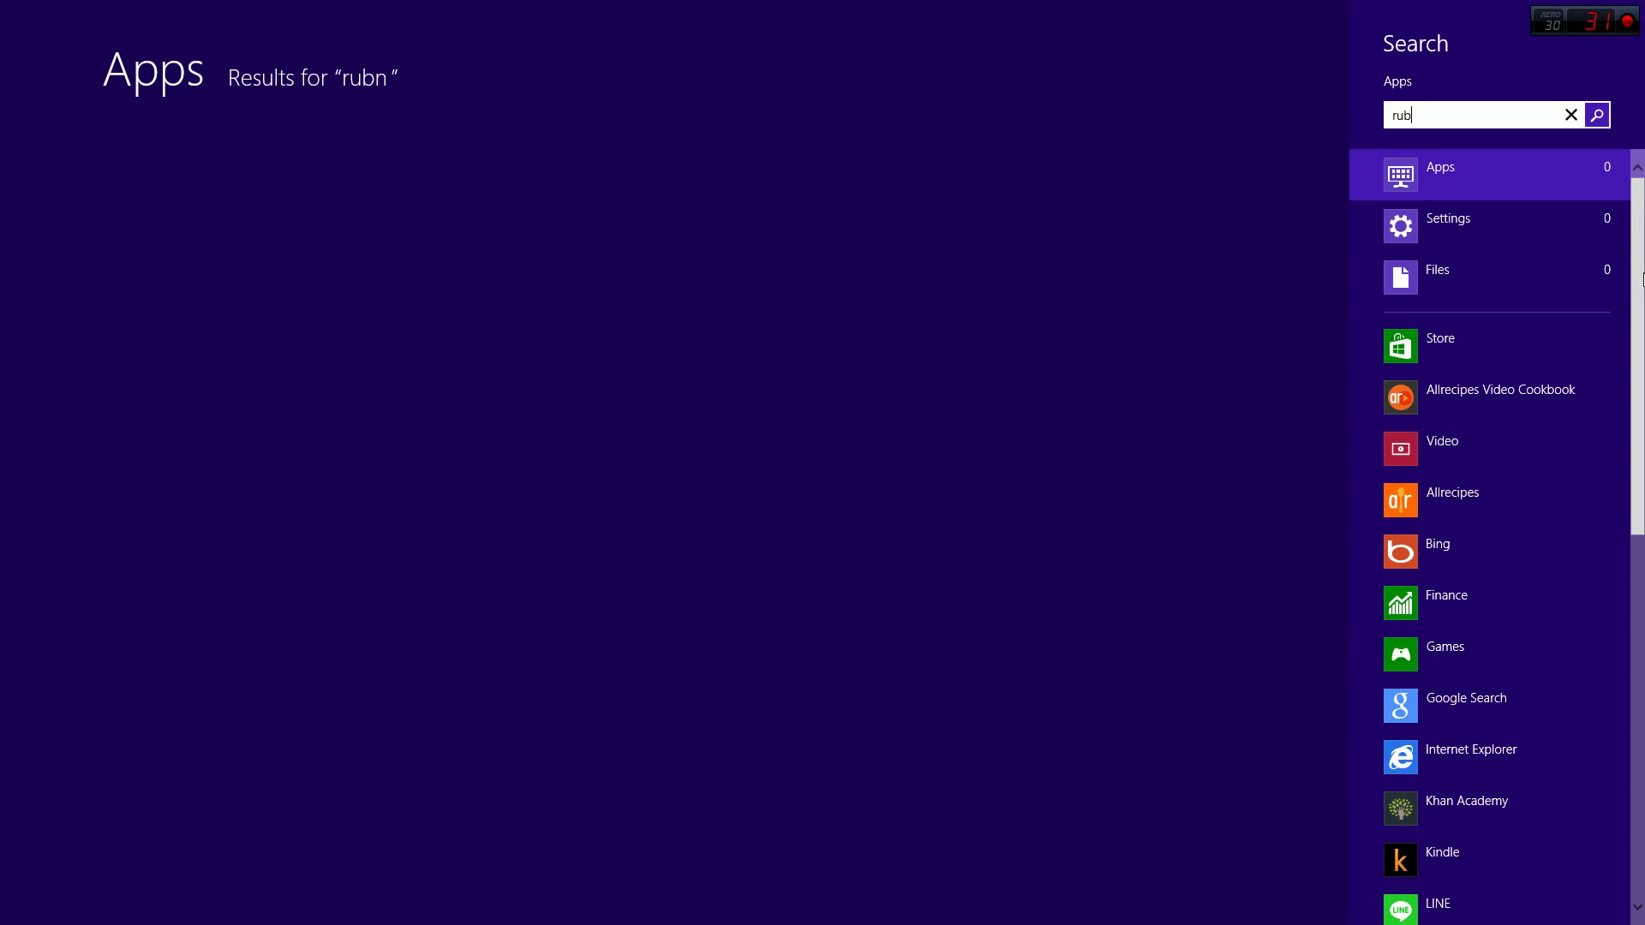
key(Return)
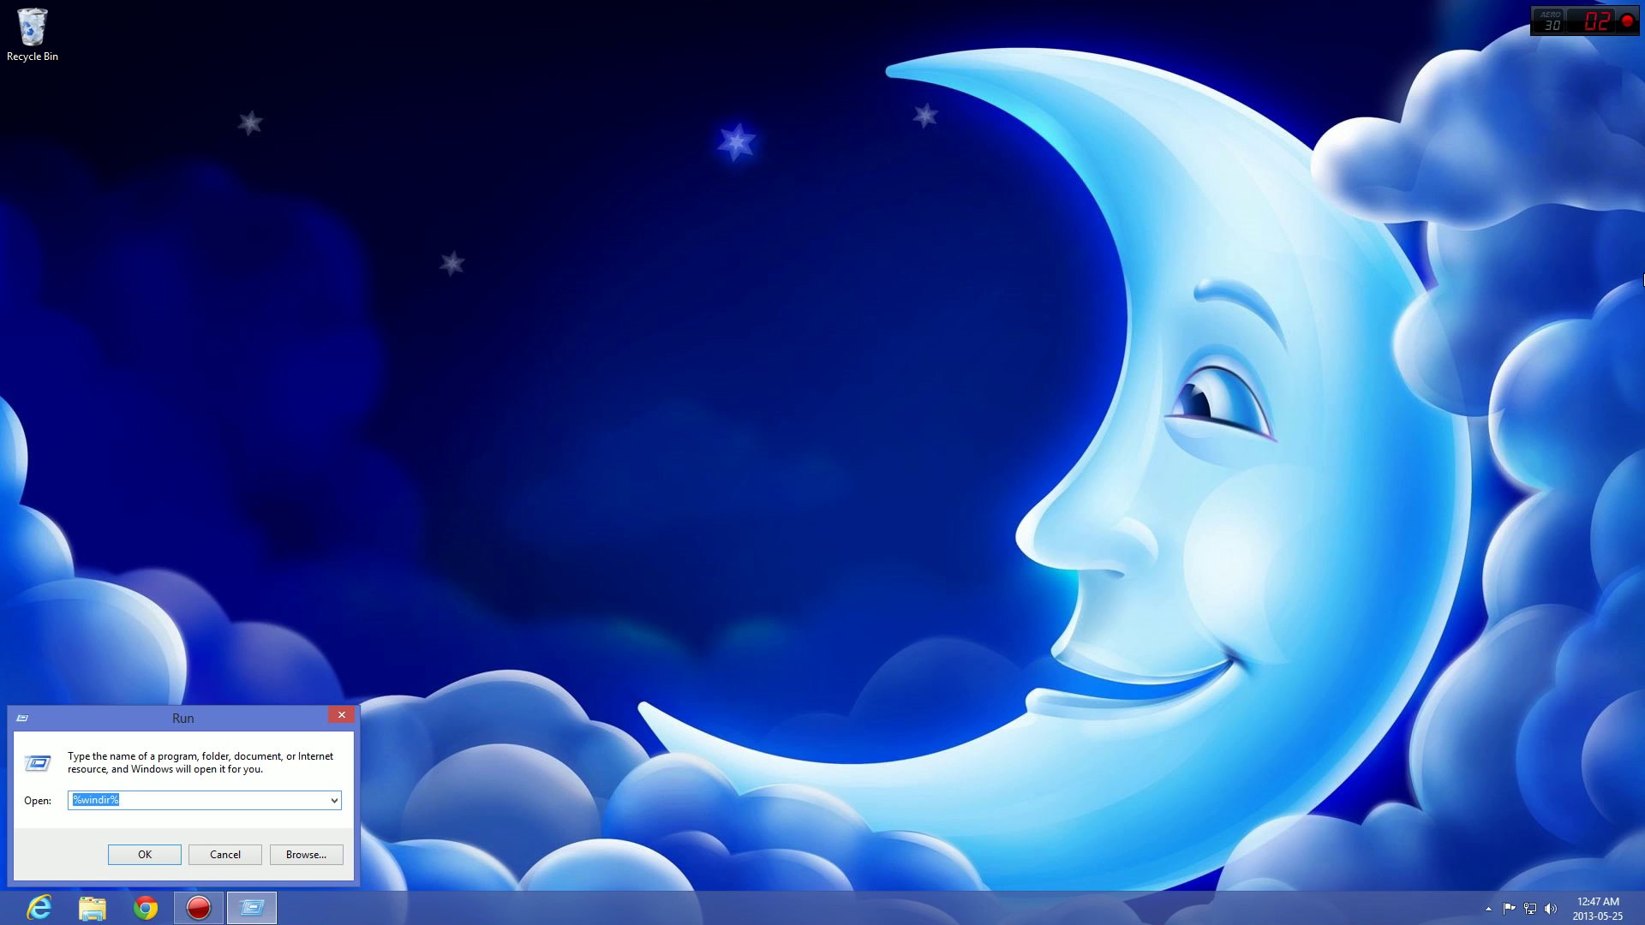
Run %windir% to open the 102-item C:\Windows folder in File Explorer
key(BackSpace)
text(%w)
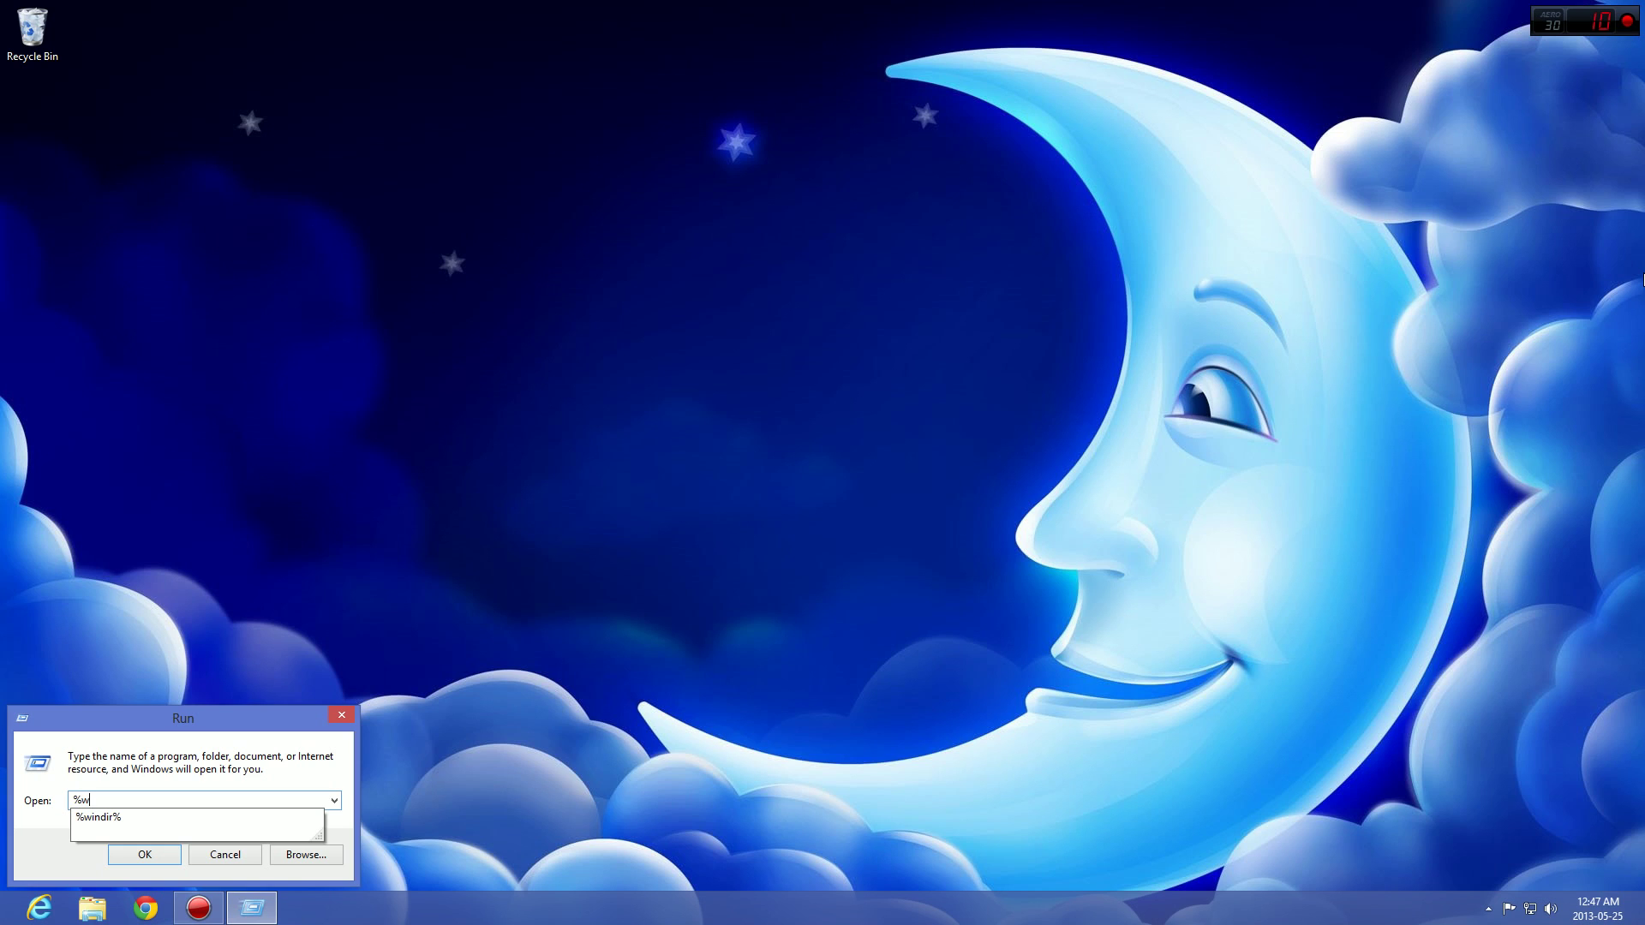
text(indir)
text(%)
key(Return)
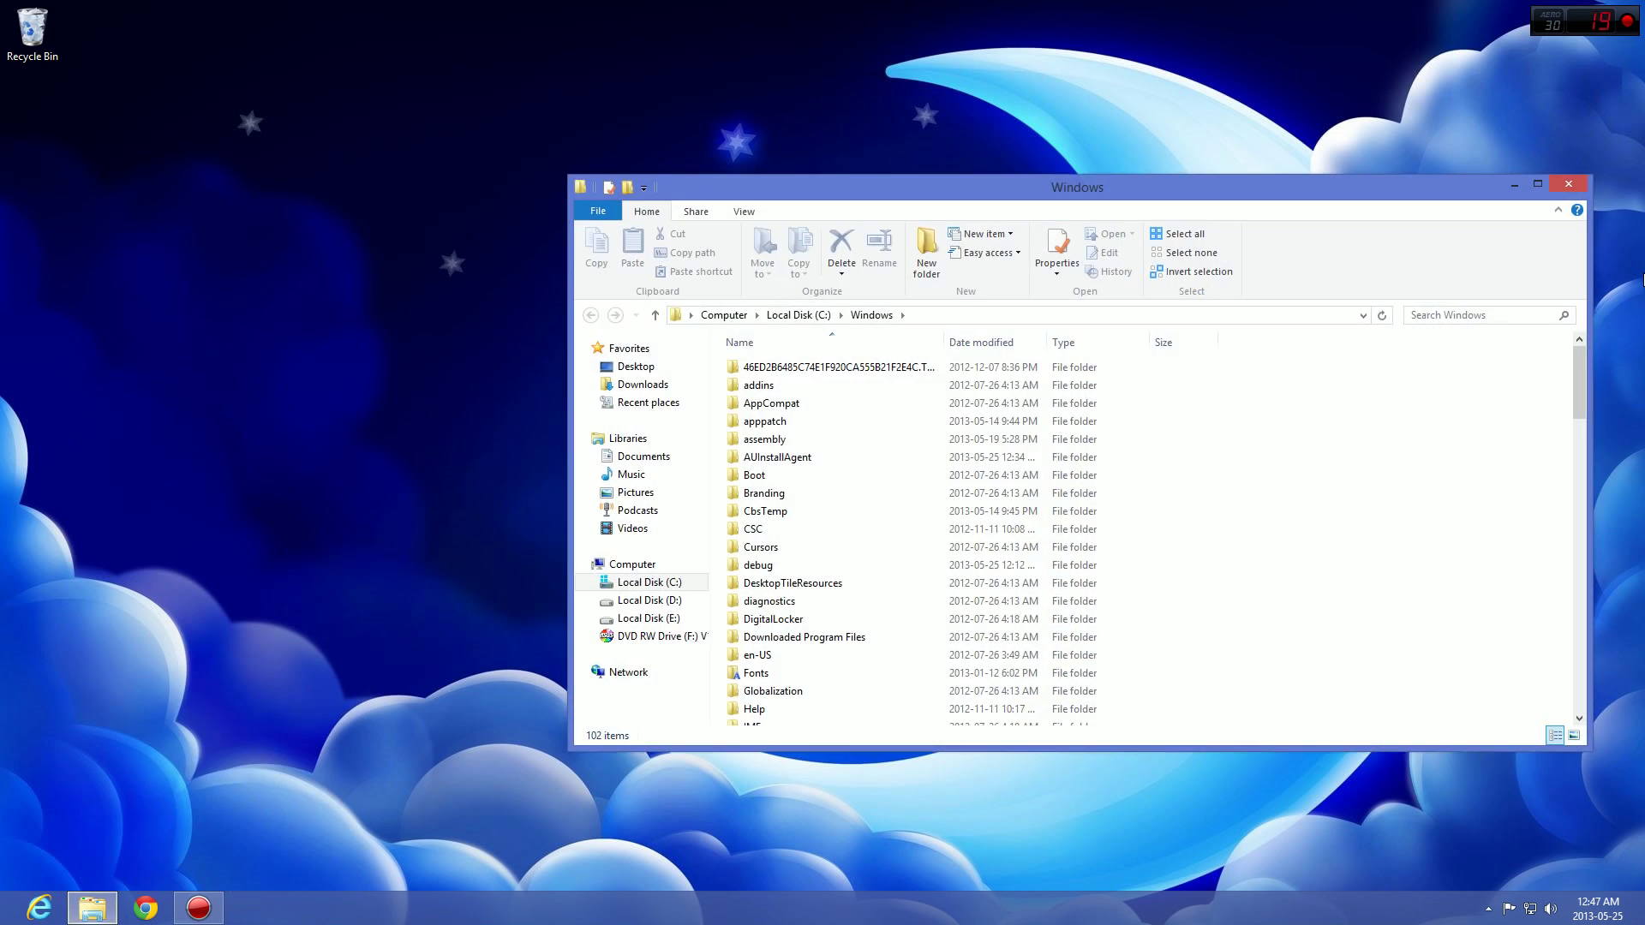
mouse_move(778, 458)
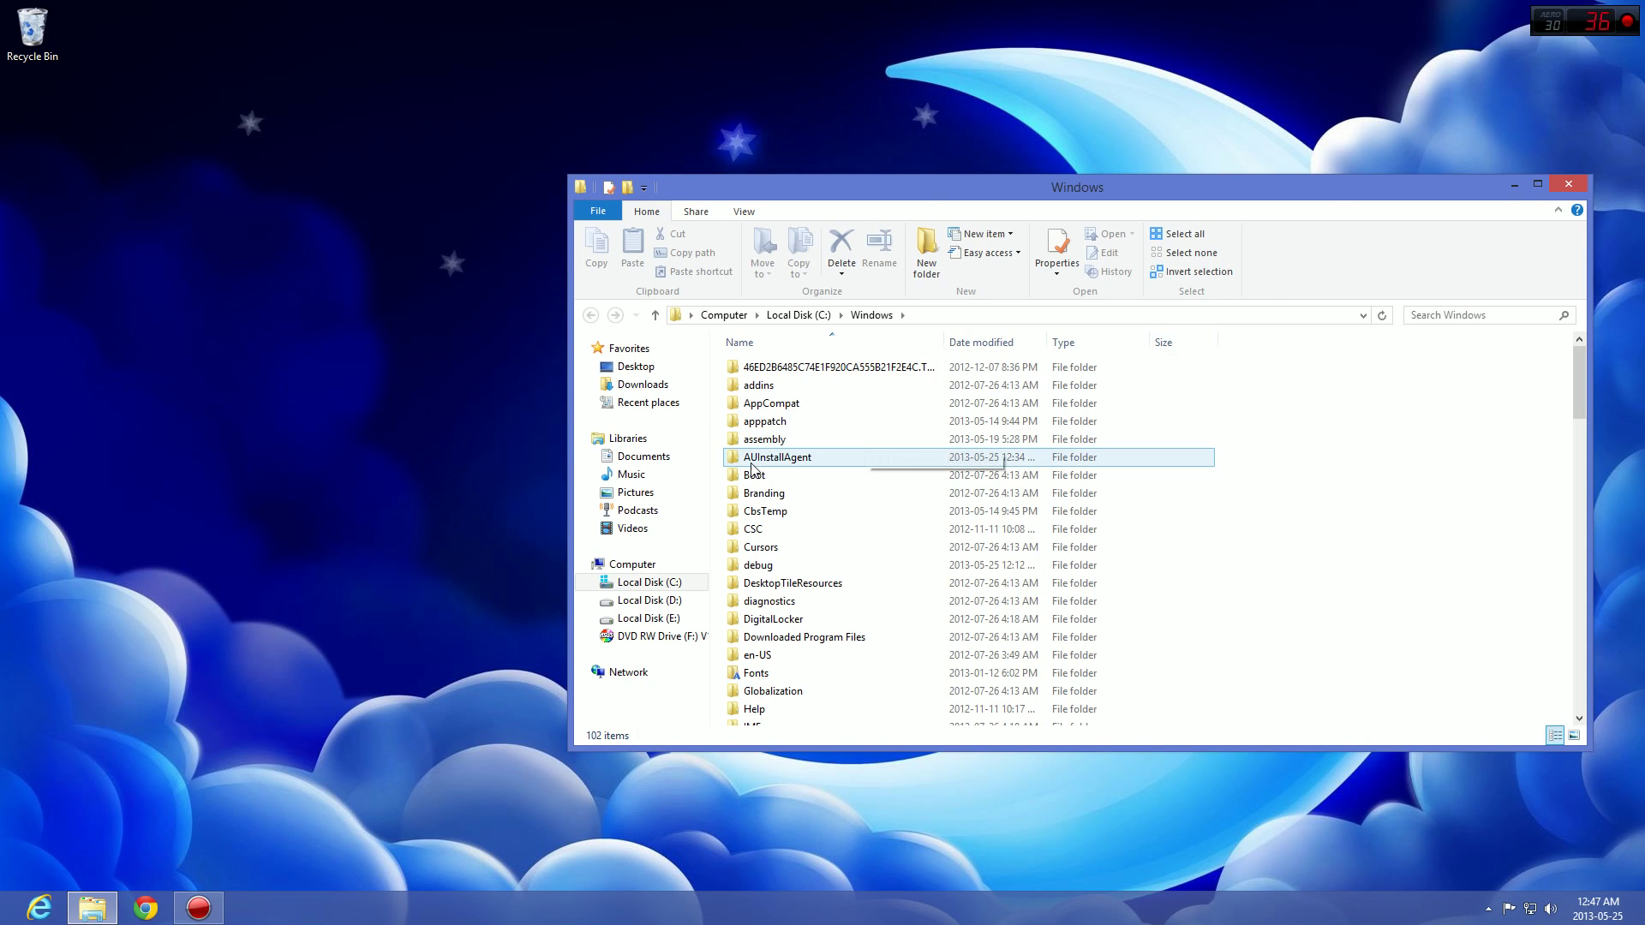
Open AUInstallAgent, confirm it is empty, and go back to C:\Windows
click(753, 465)
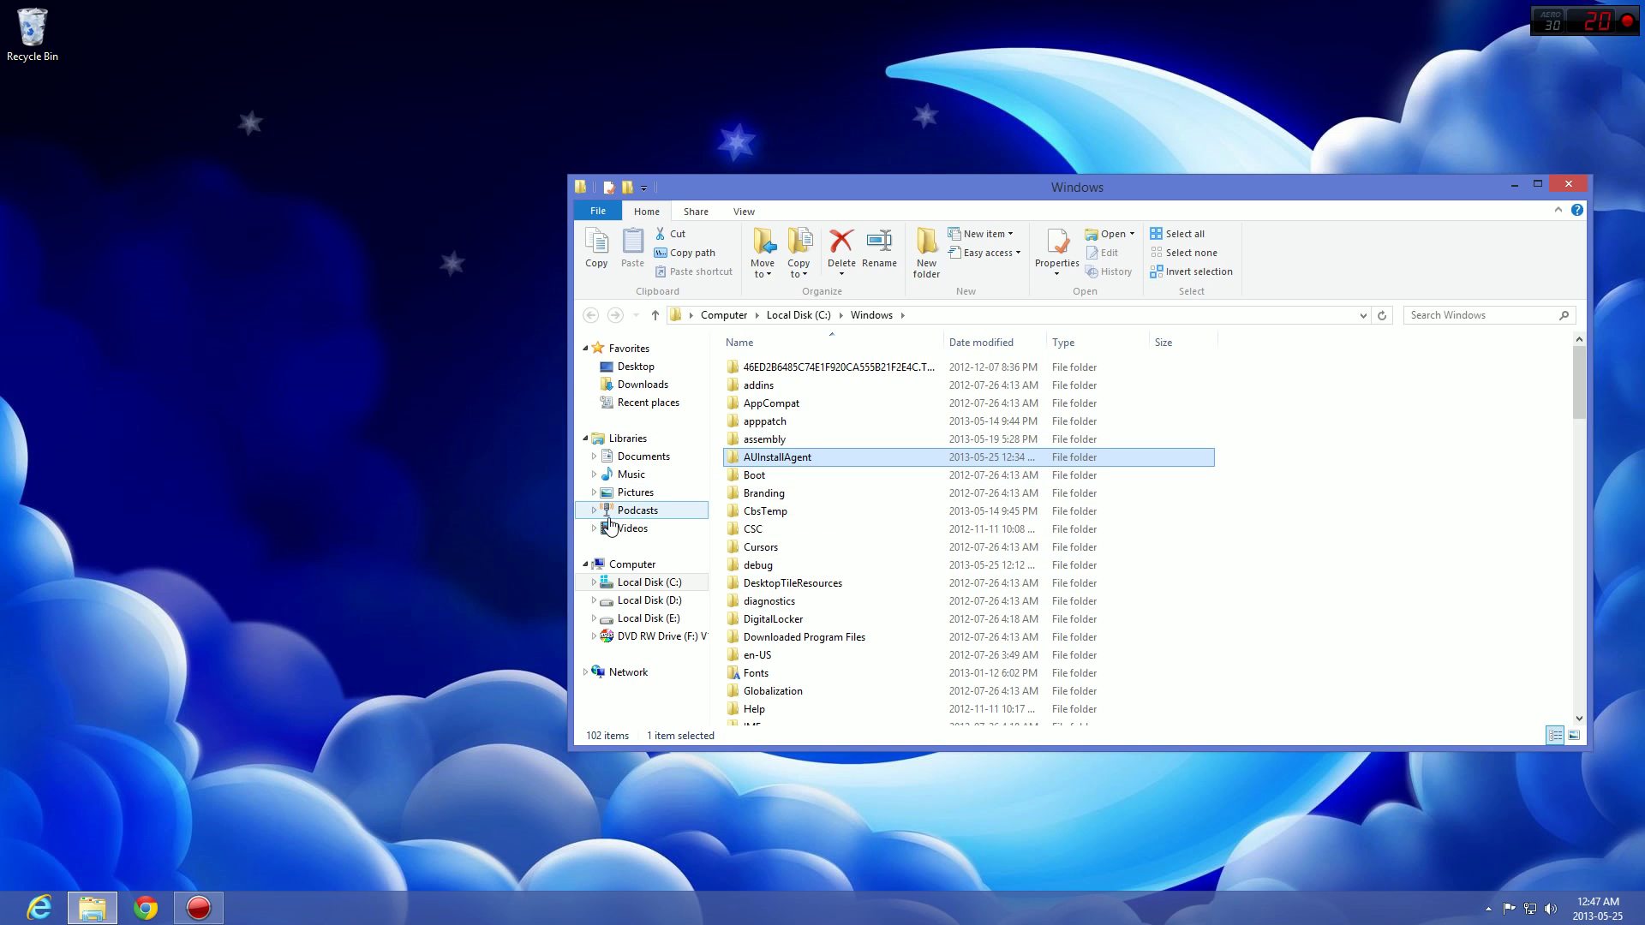
double_click(812, 460)
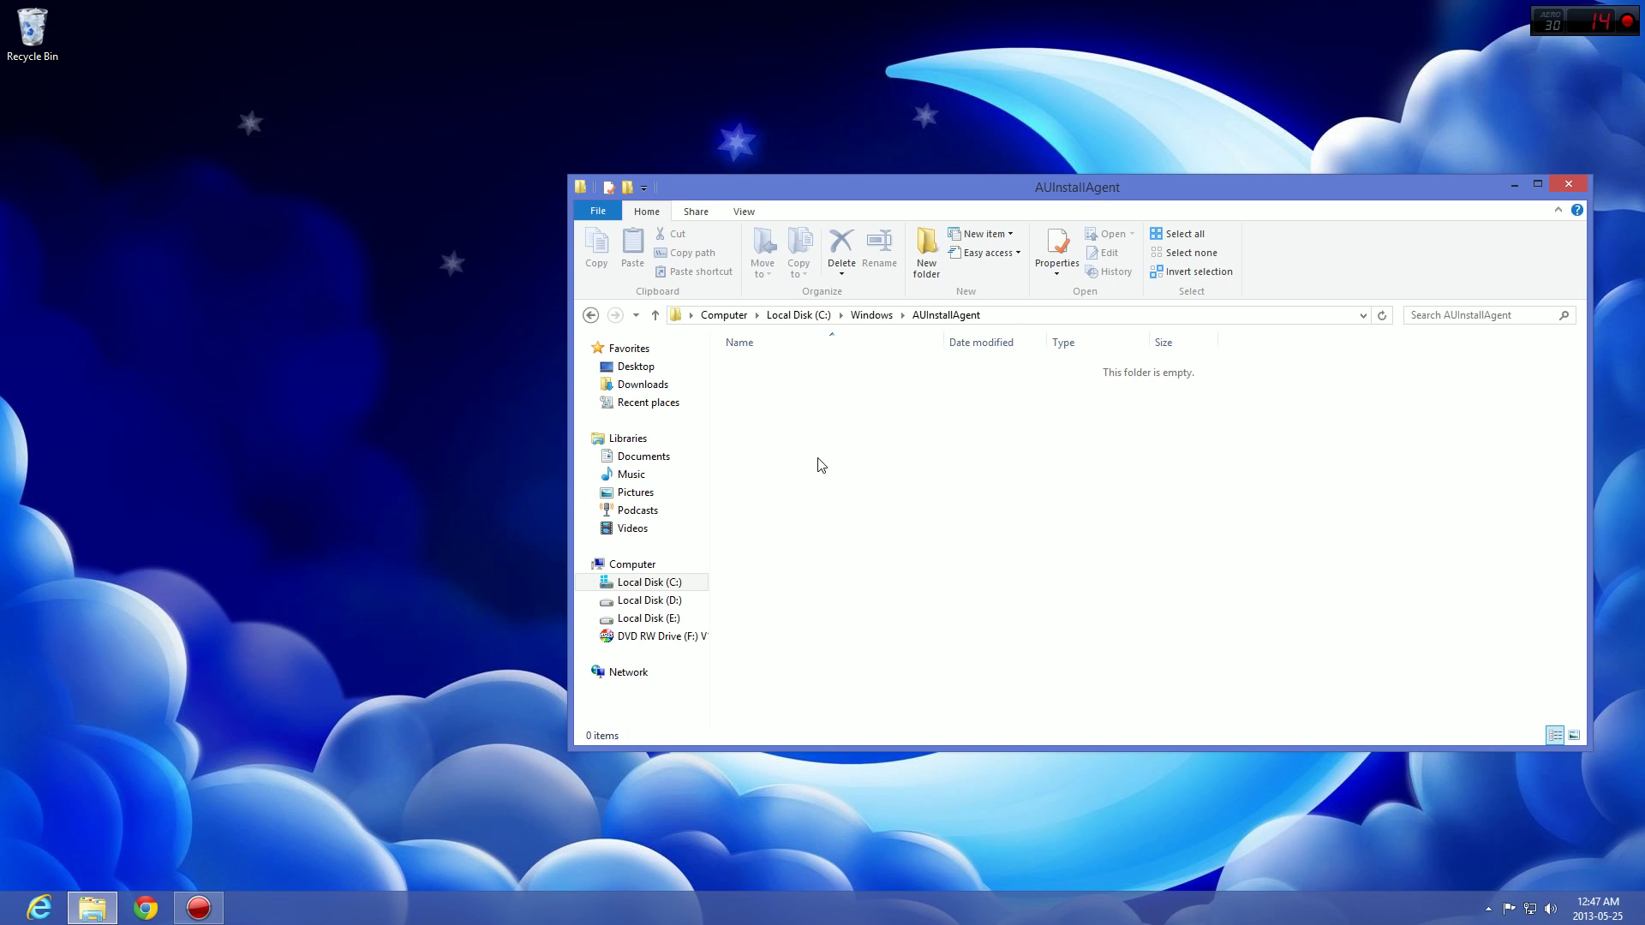
click(590, 316)
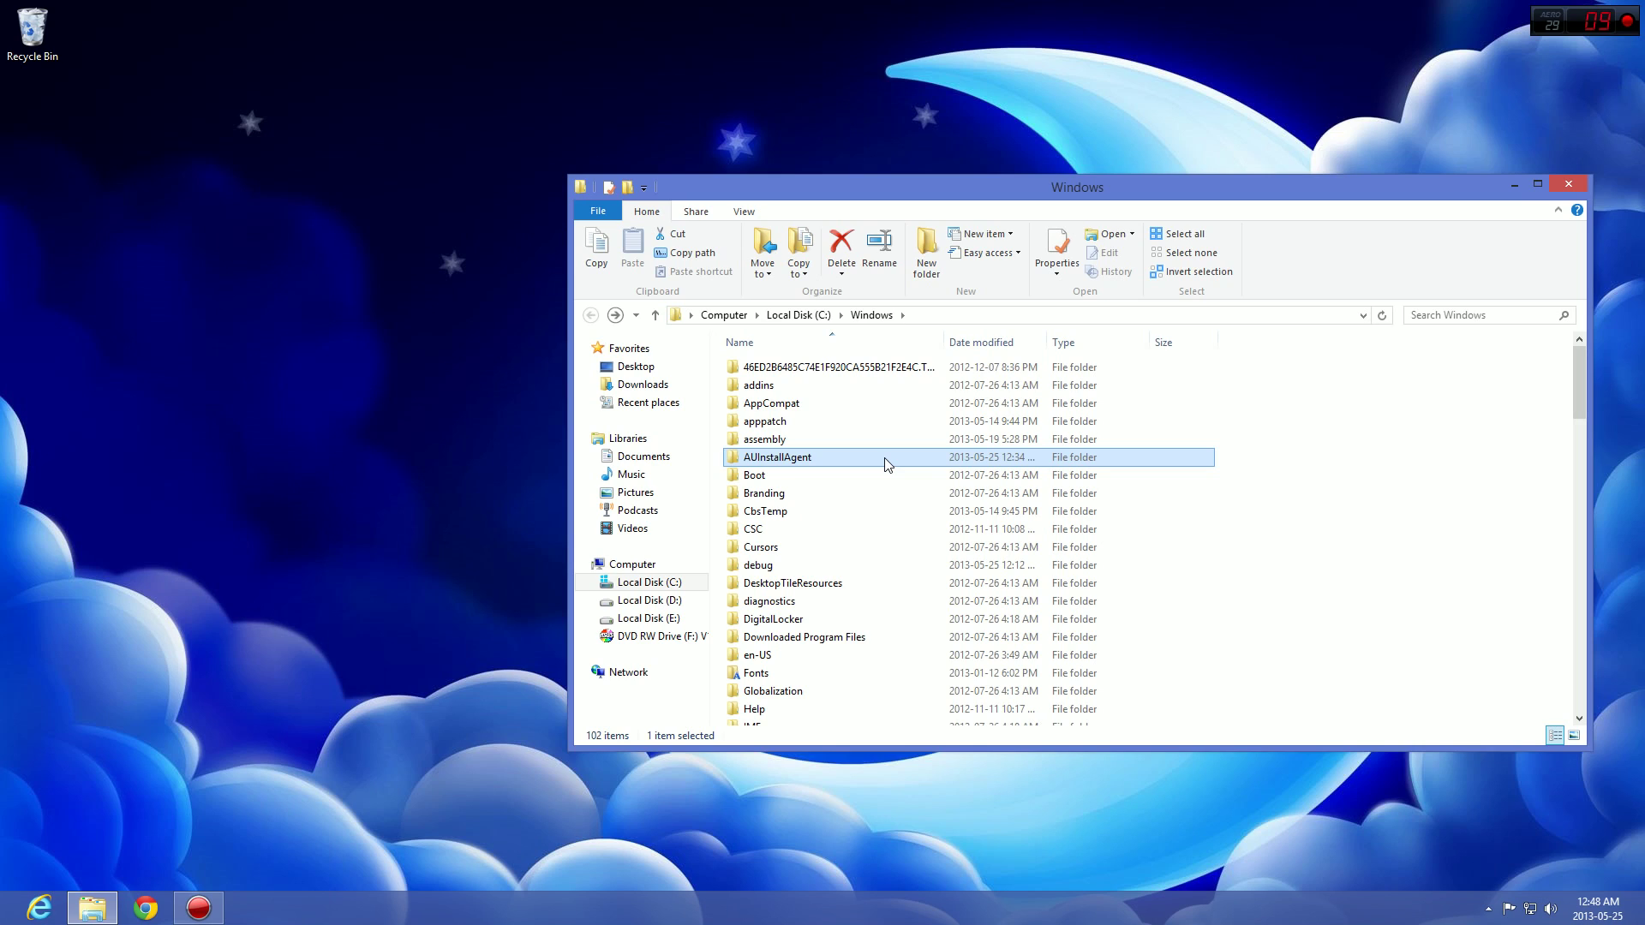
key(F2)
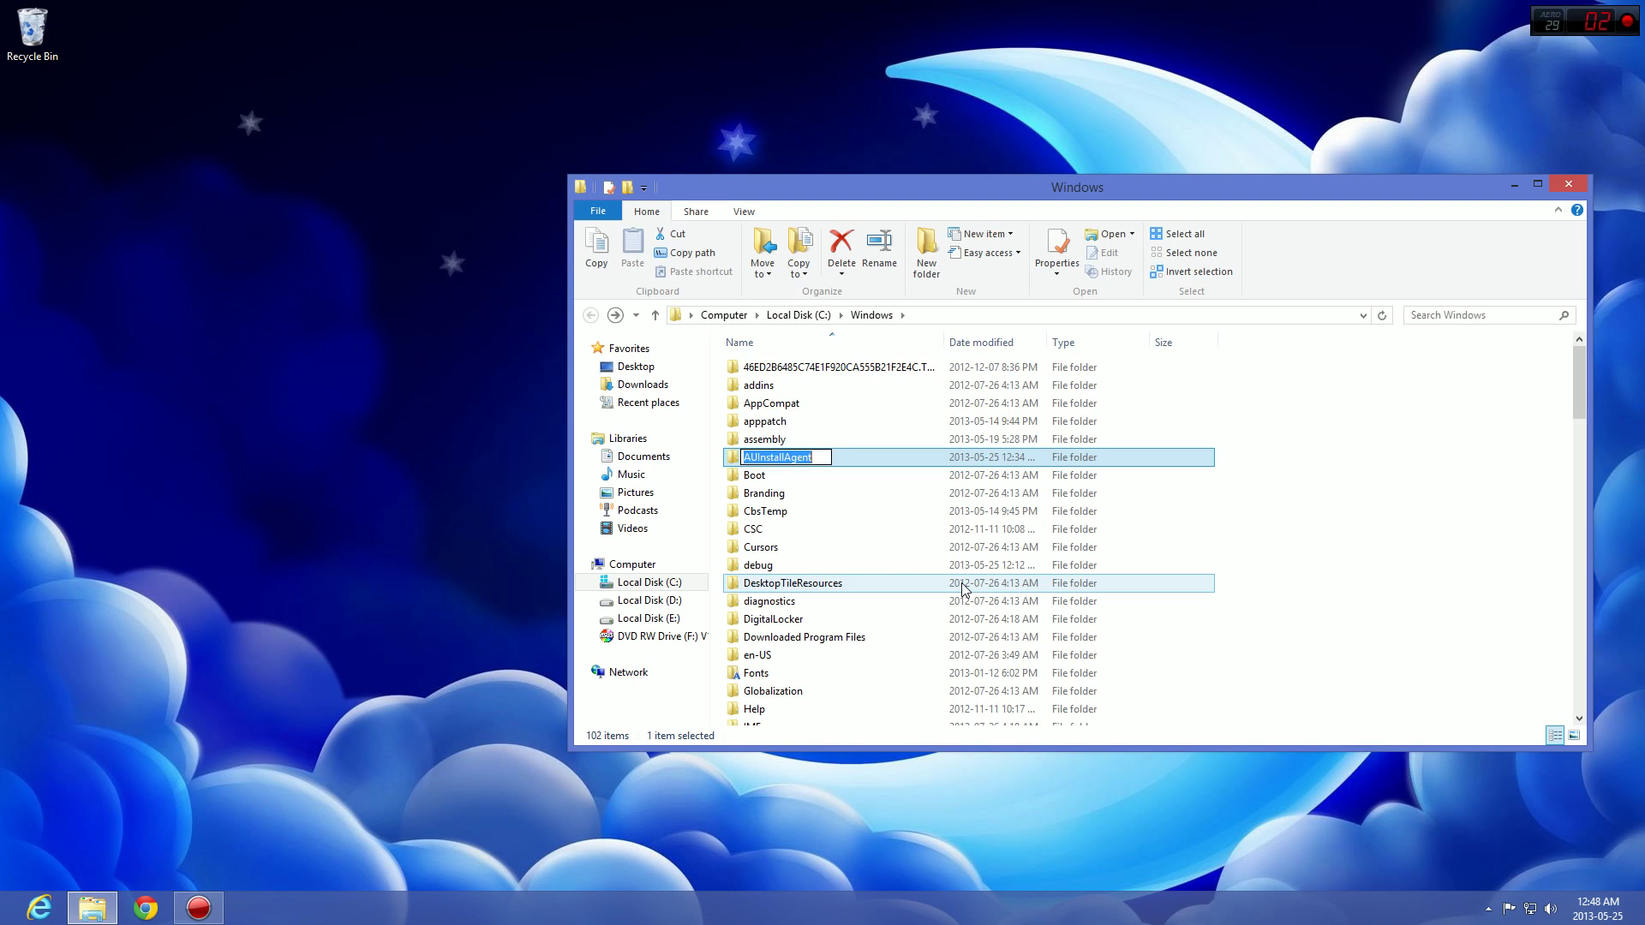
text(A)
text(UI)
text(nsta)
text(ll)
text(Age)
text(nt)
key(Return)
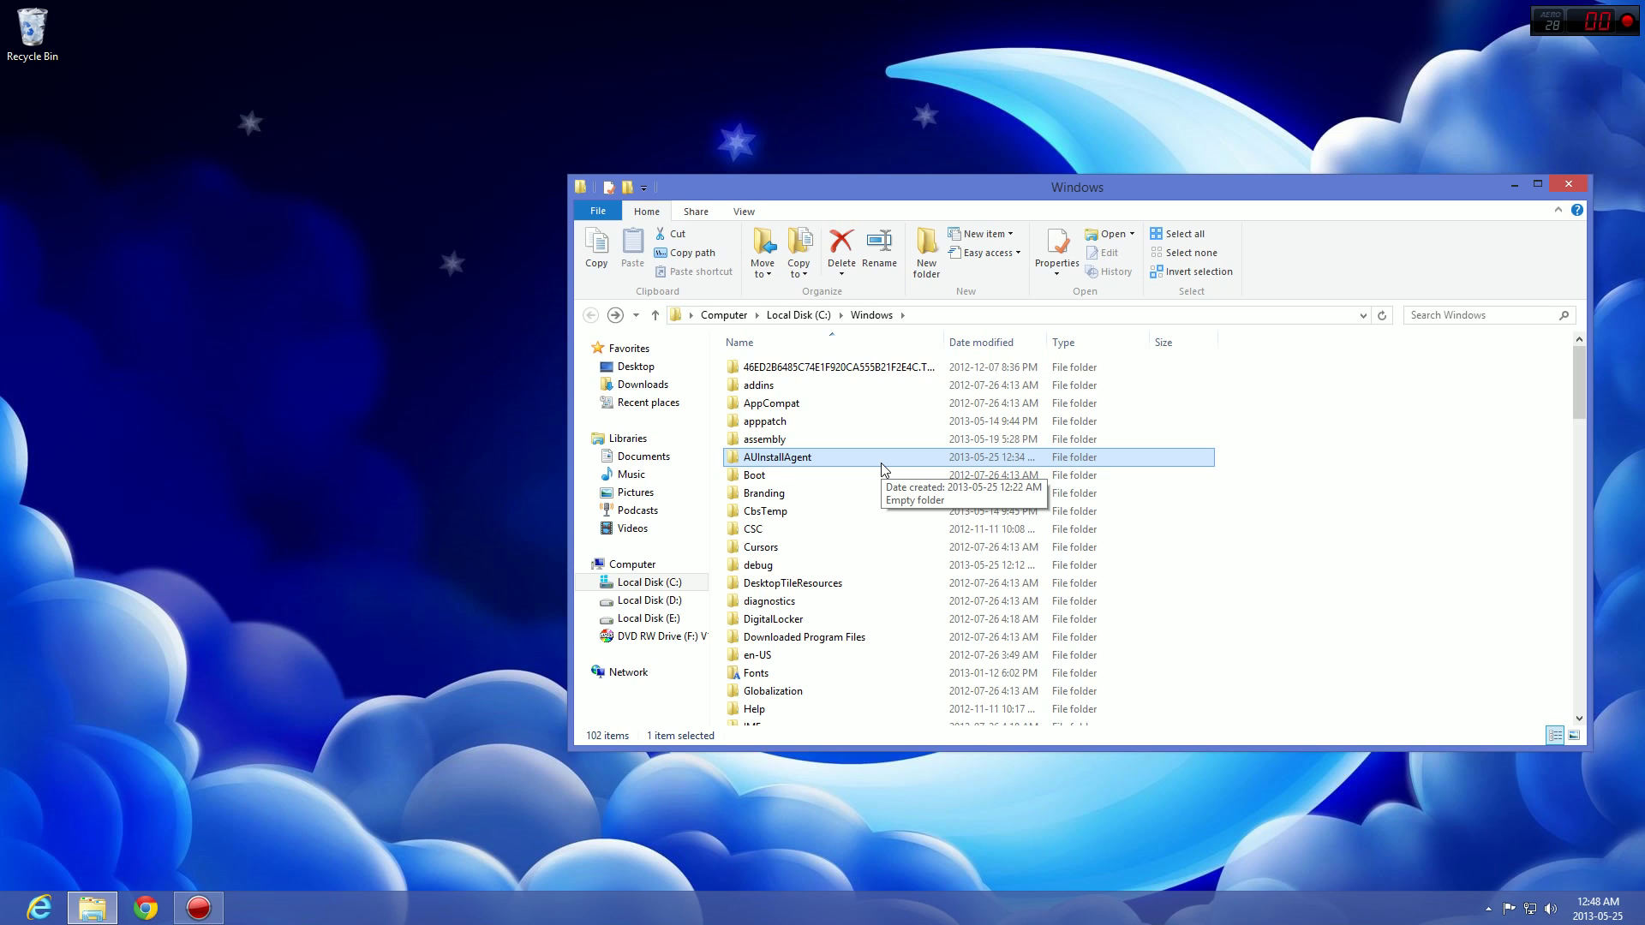
Minimize the Windows folder window and show the Start screen from the bottom-left corner
click(1516, 188)
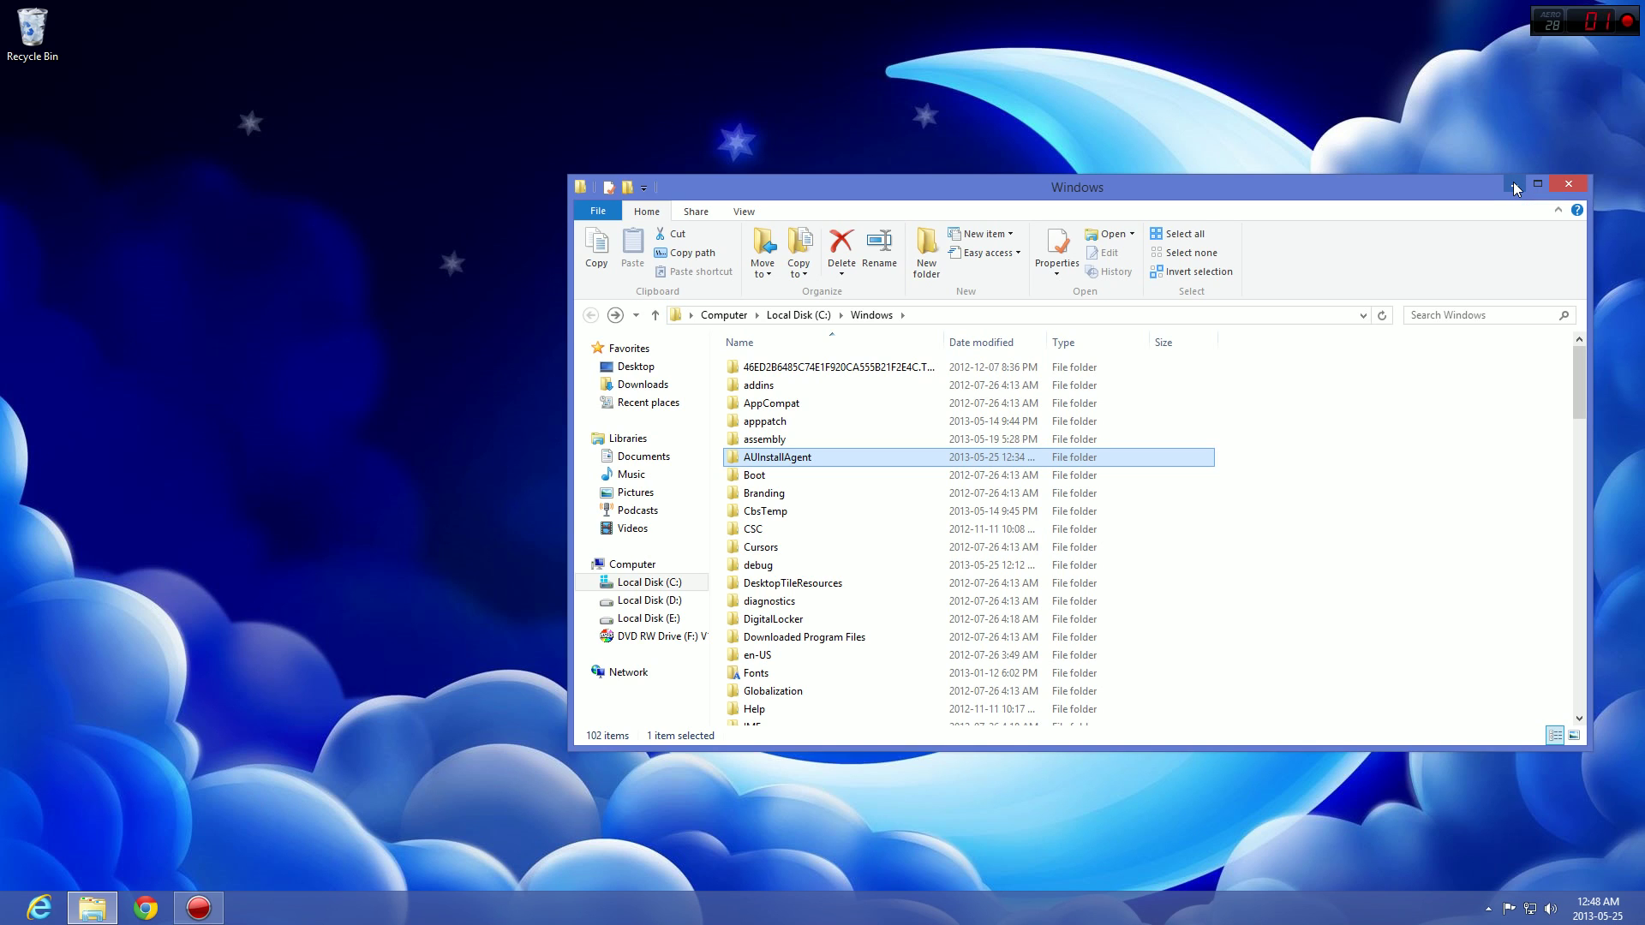
click(1516, 188)
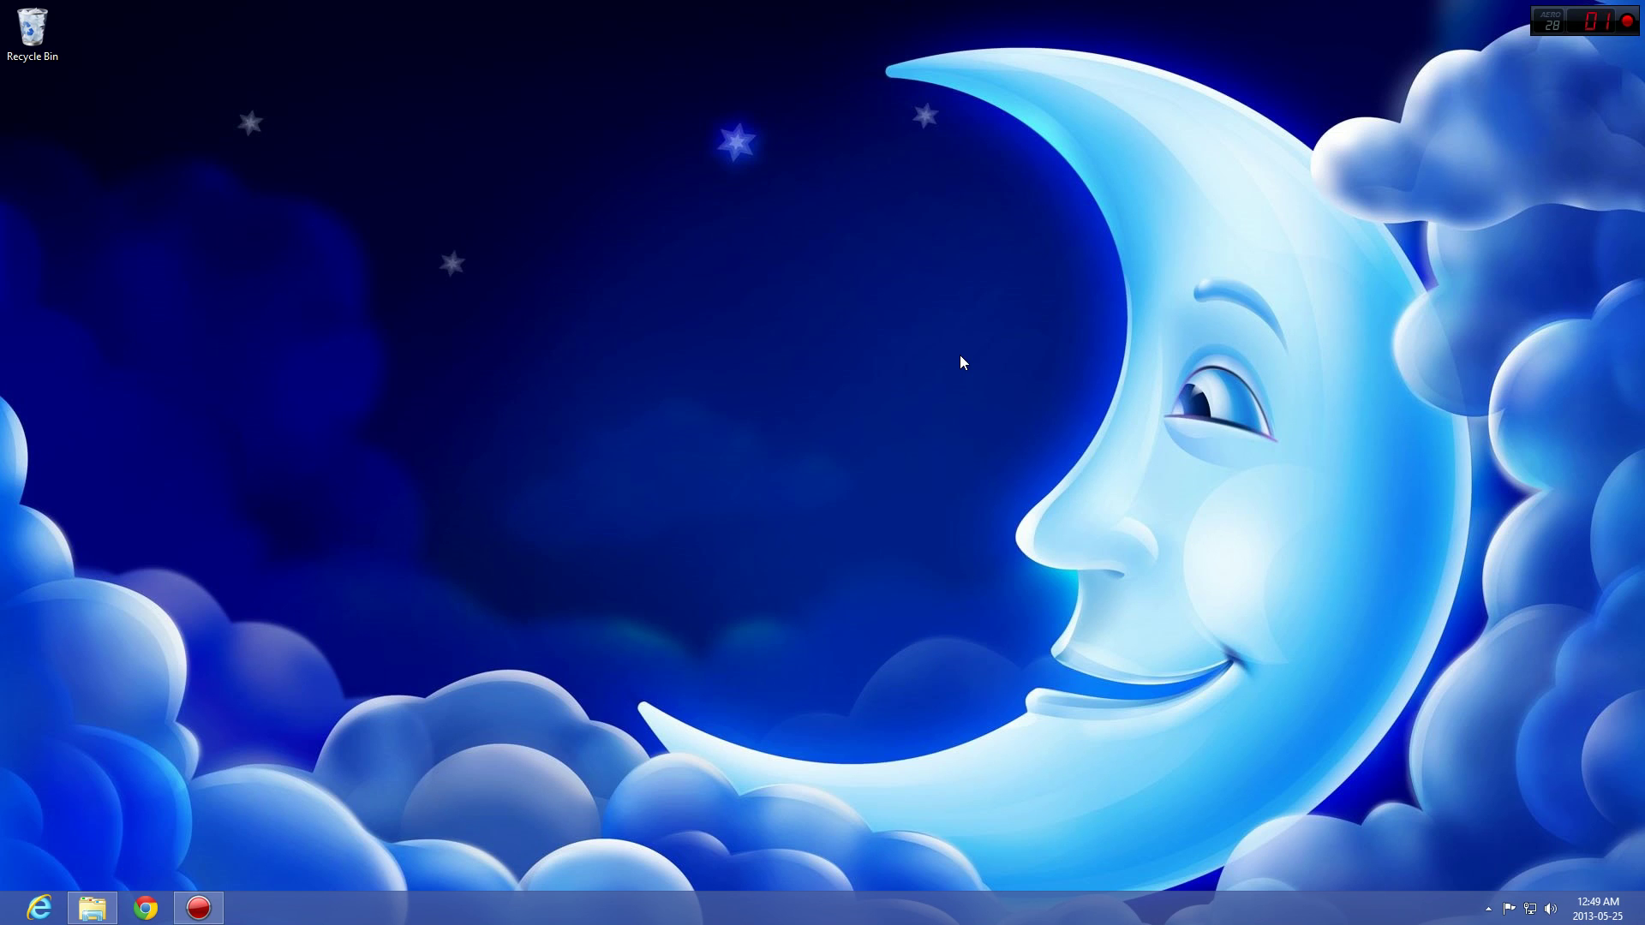
mouse_move(6, 922)
click(26, 906)
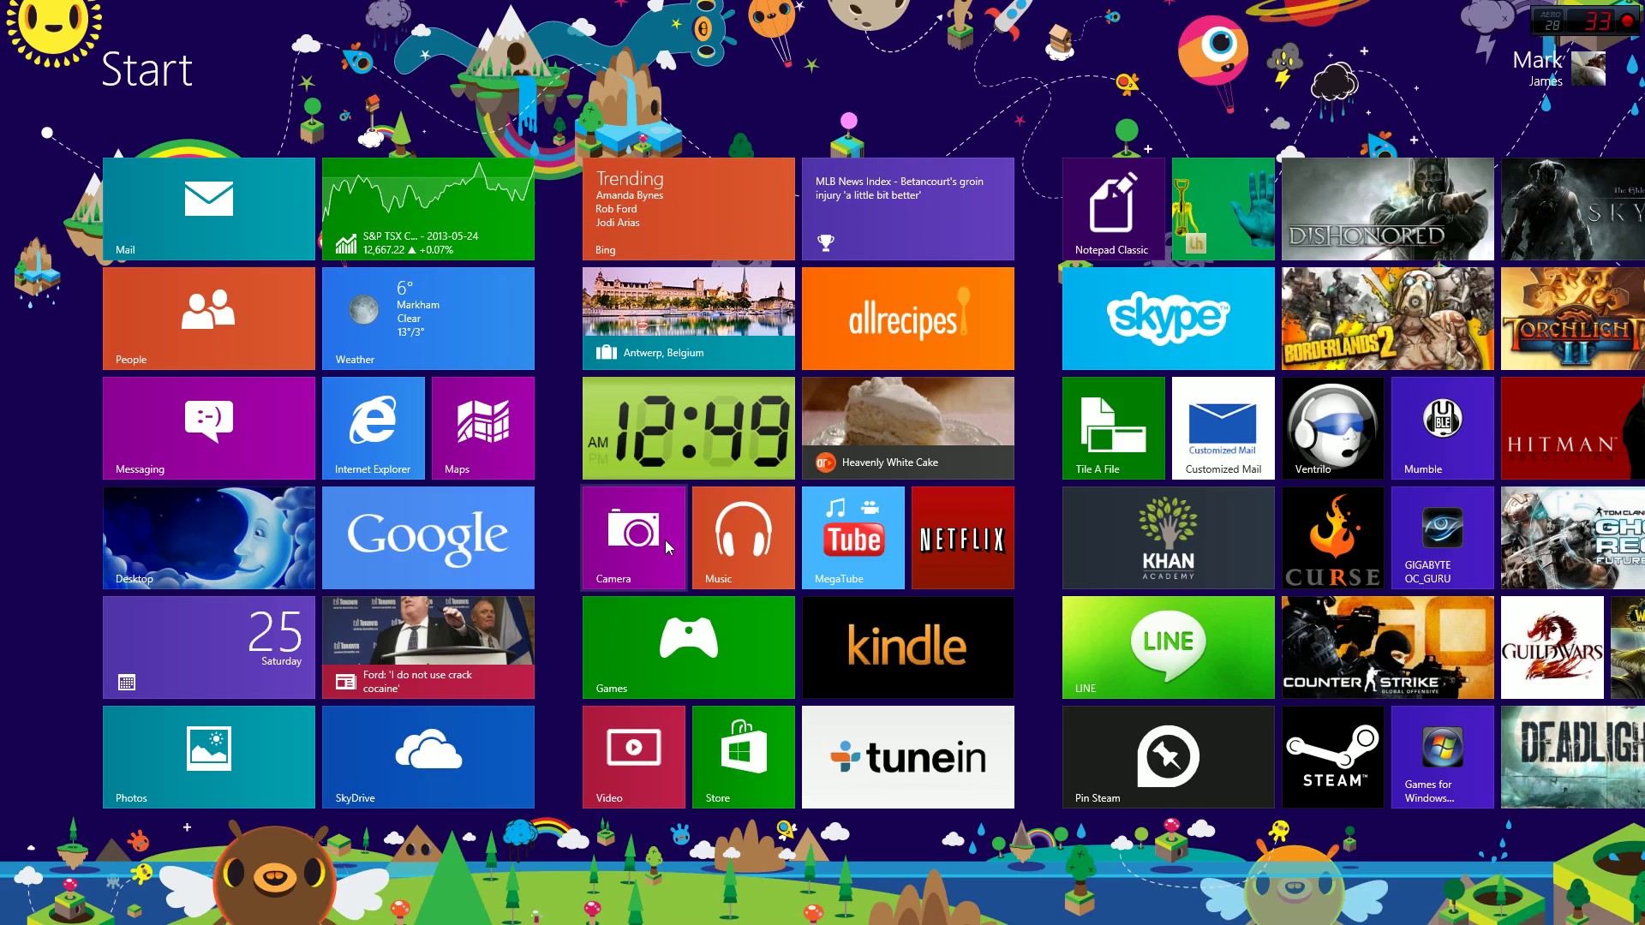
scroll(664, 539, down, 3)
scroll(665, 540, up, 3)
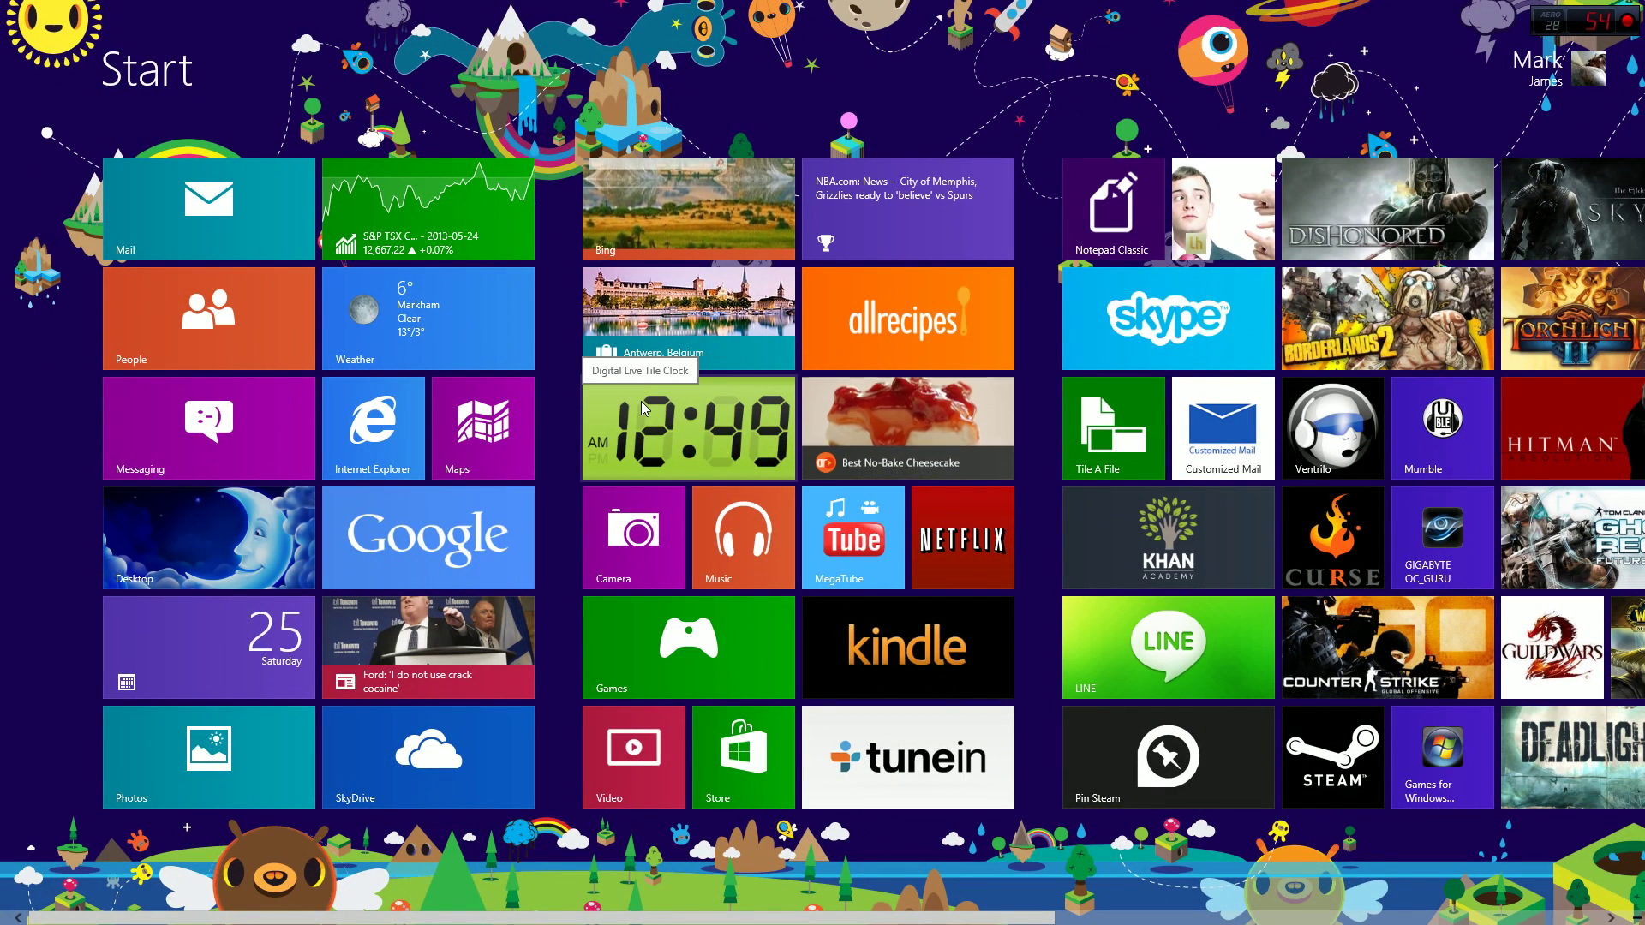
scroll(641, 401, down, 5)
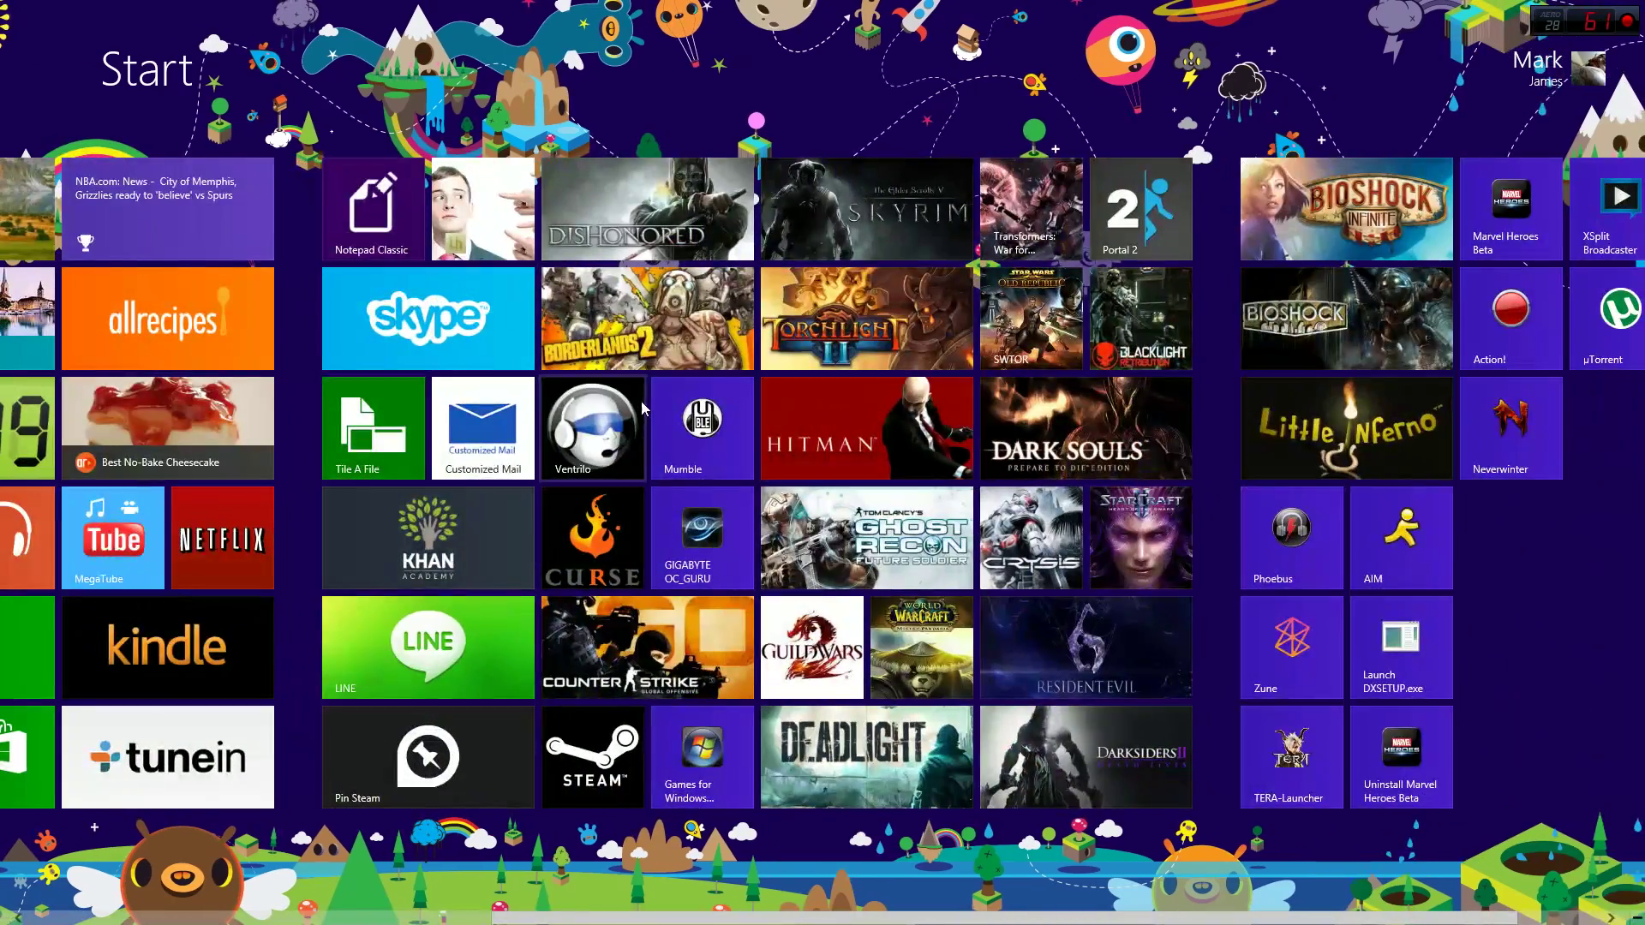
scroll(641, 401, up, 5)
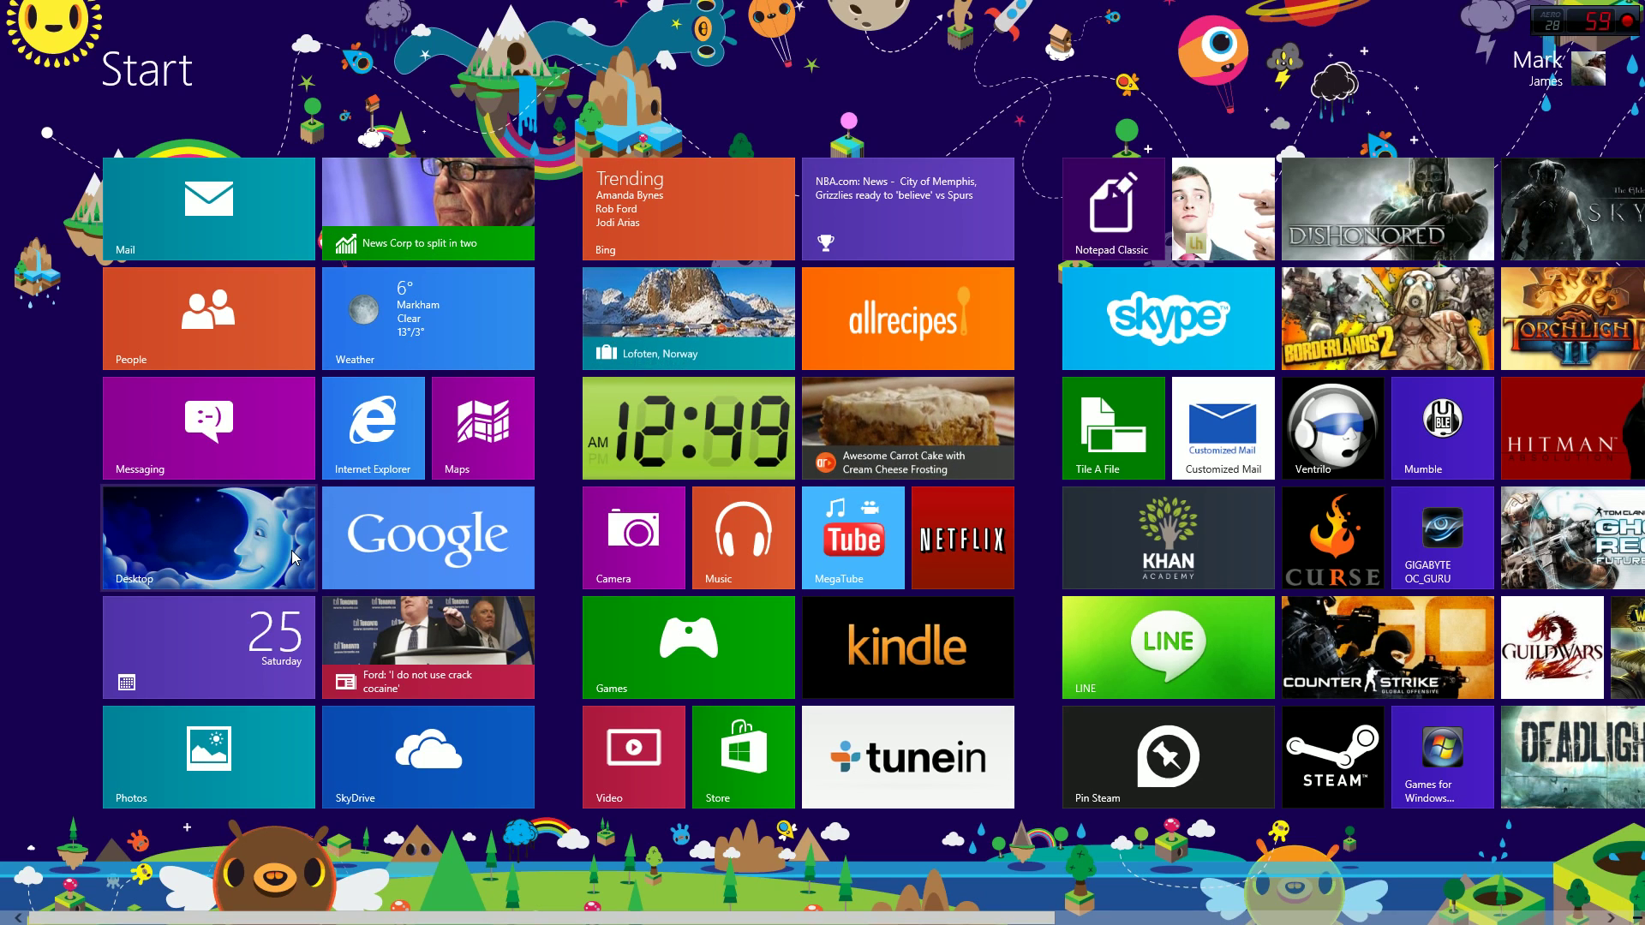
scroll(399, 501, down, 5)
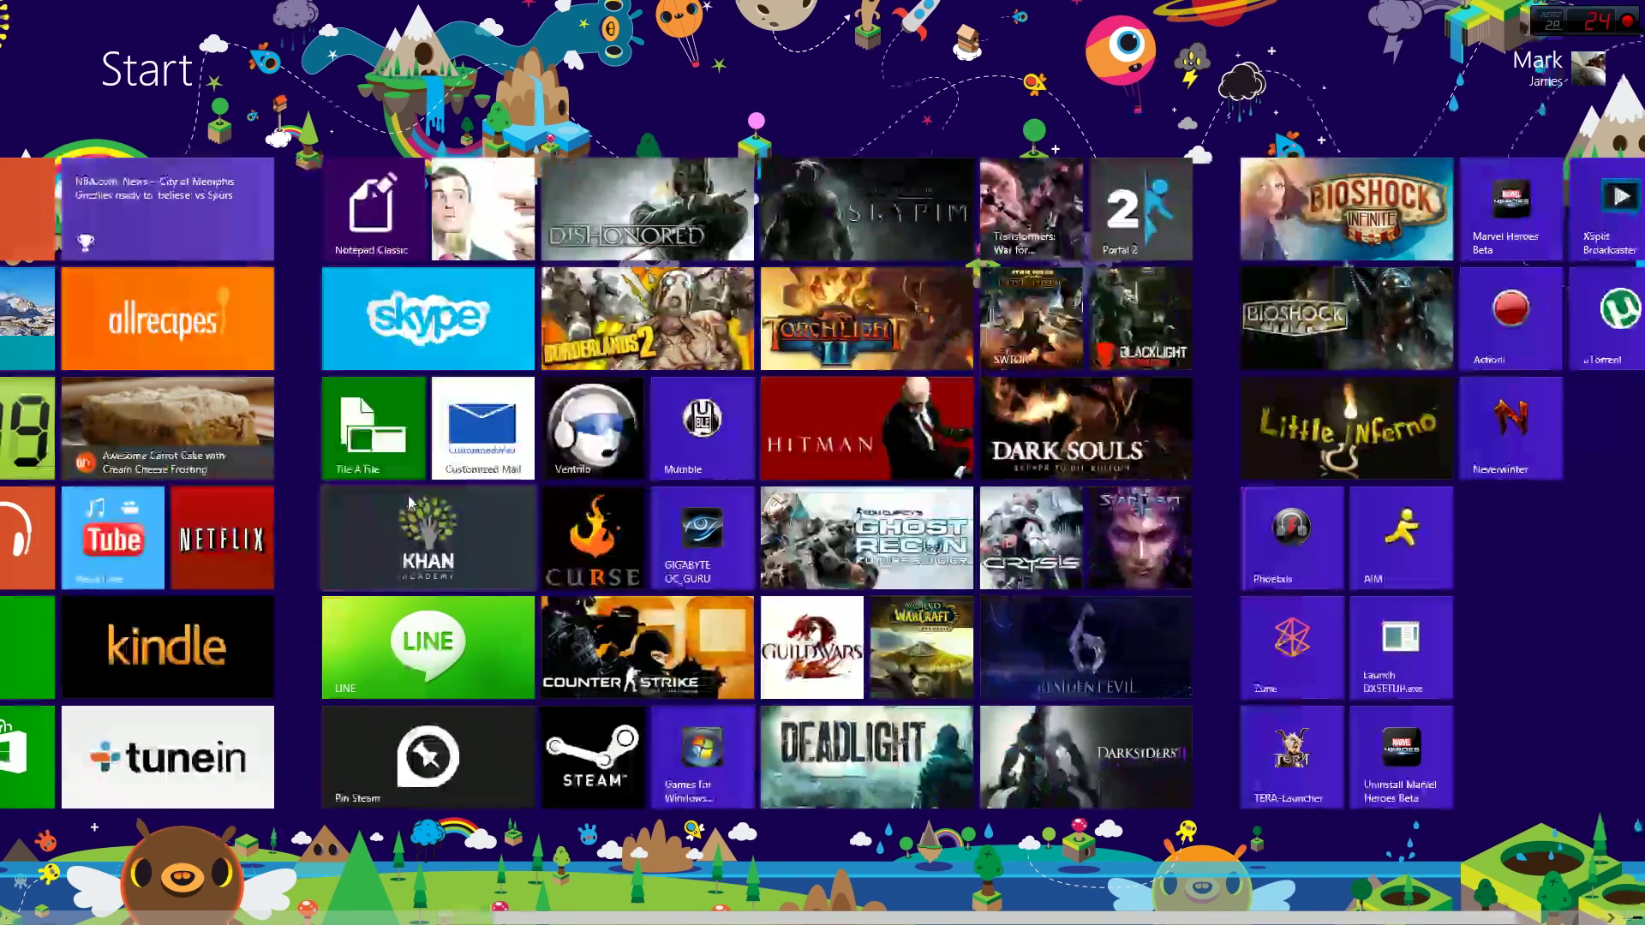
scroll(506, 507, up, 5)
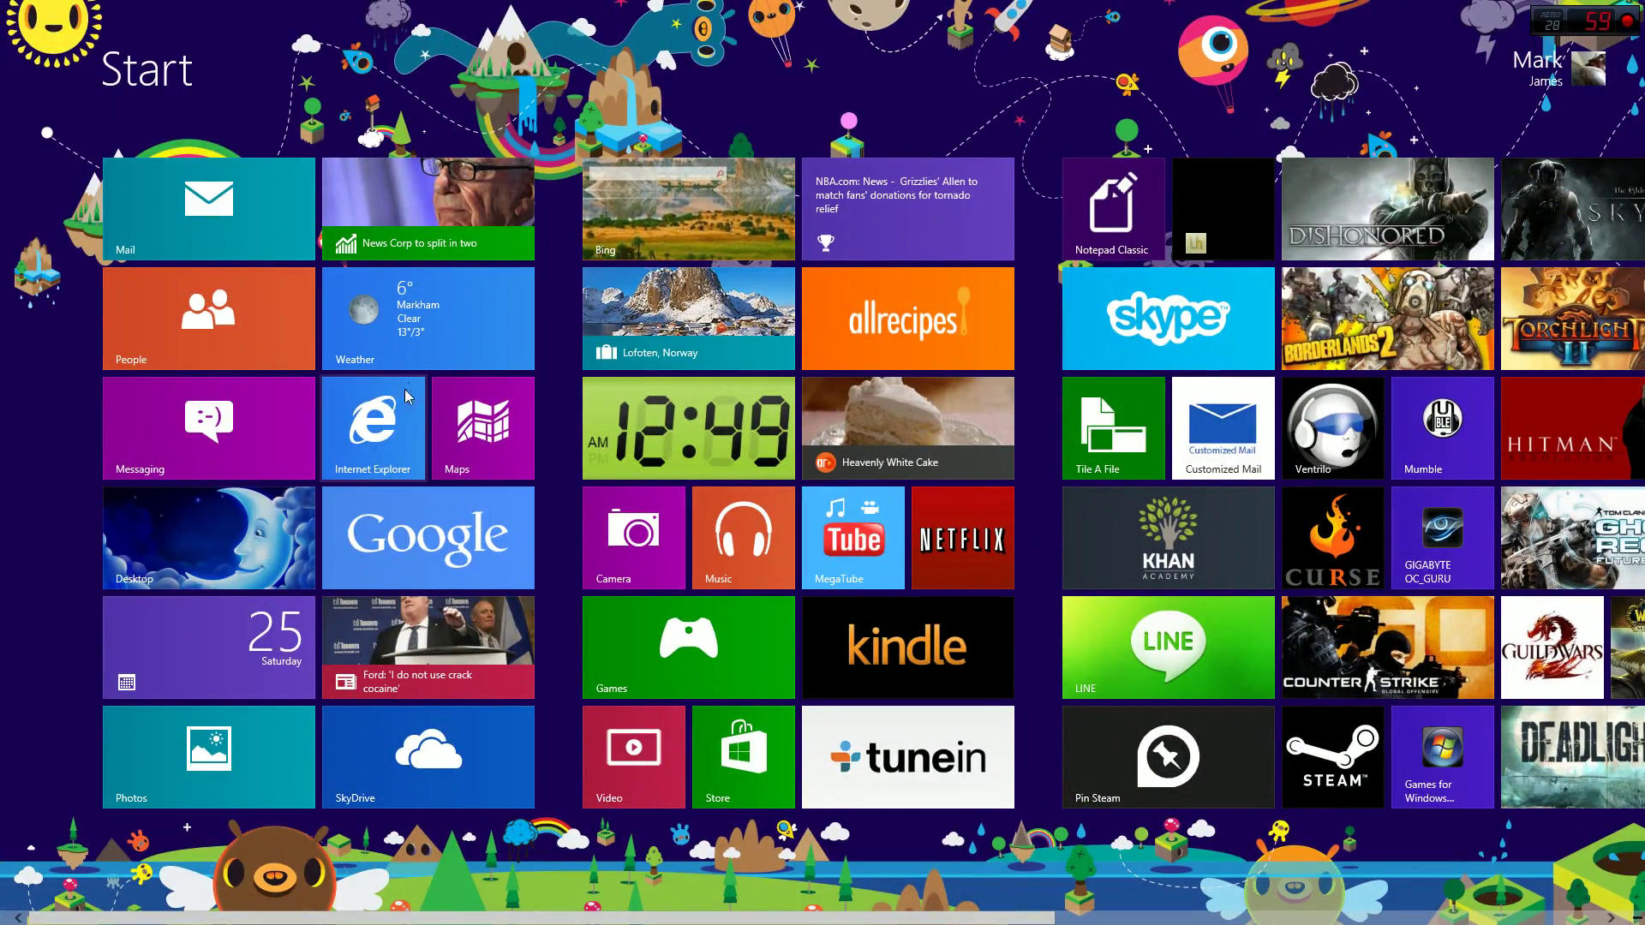
scroll(412, 387, down, 5)
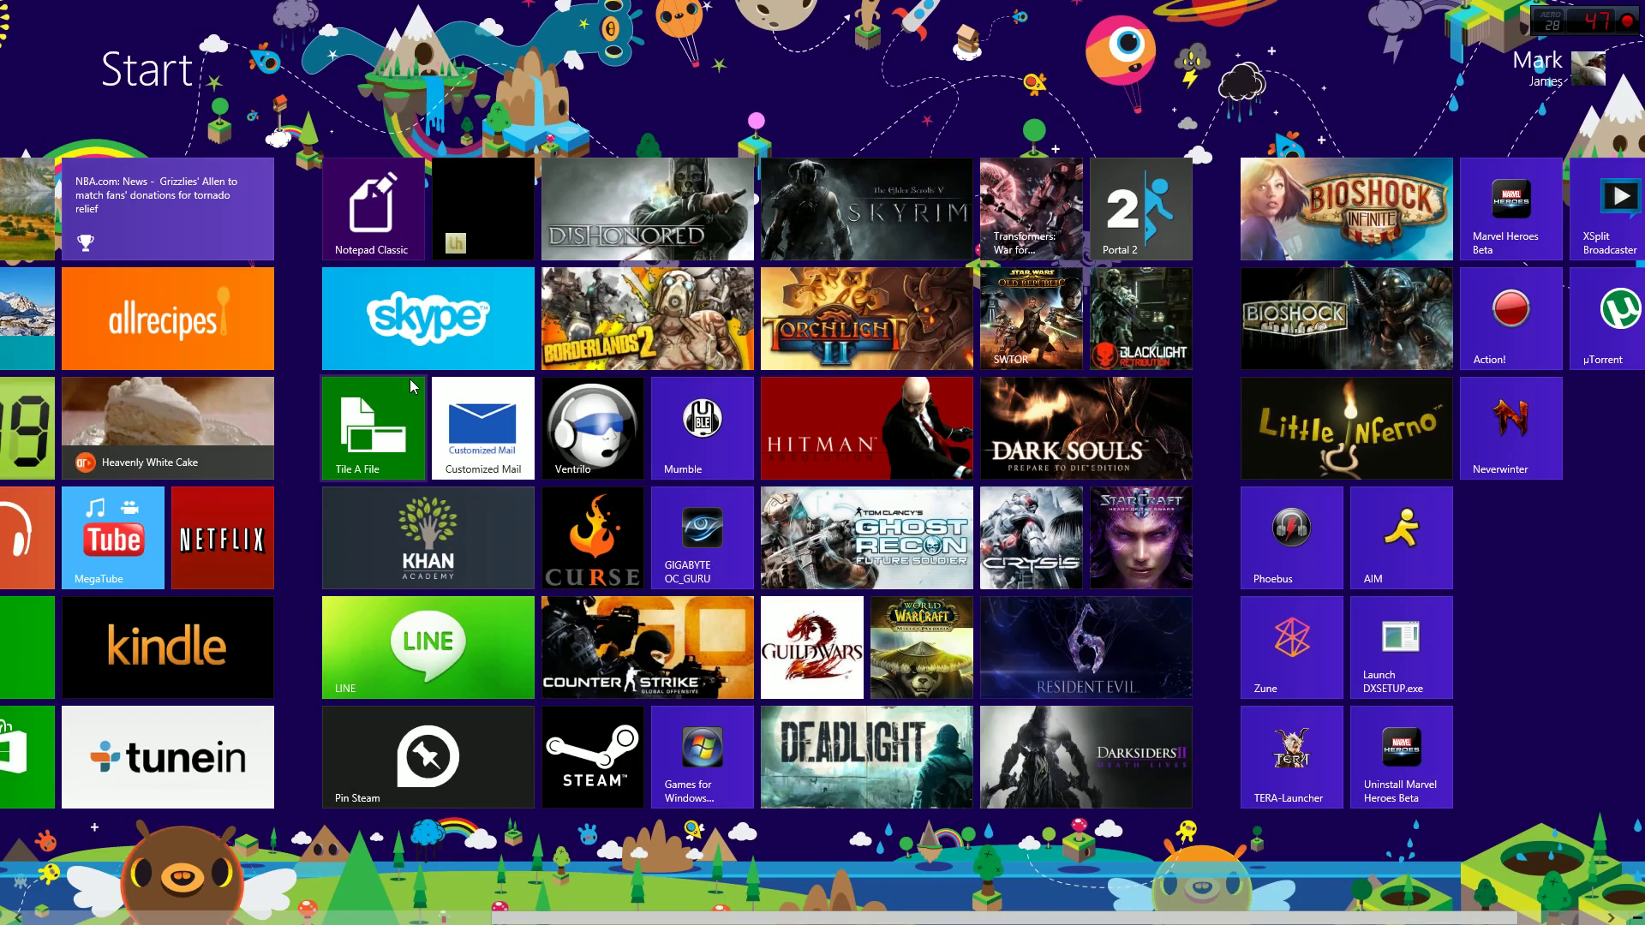
scroll(410, 380, up, 5)
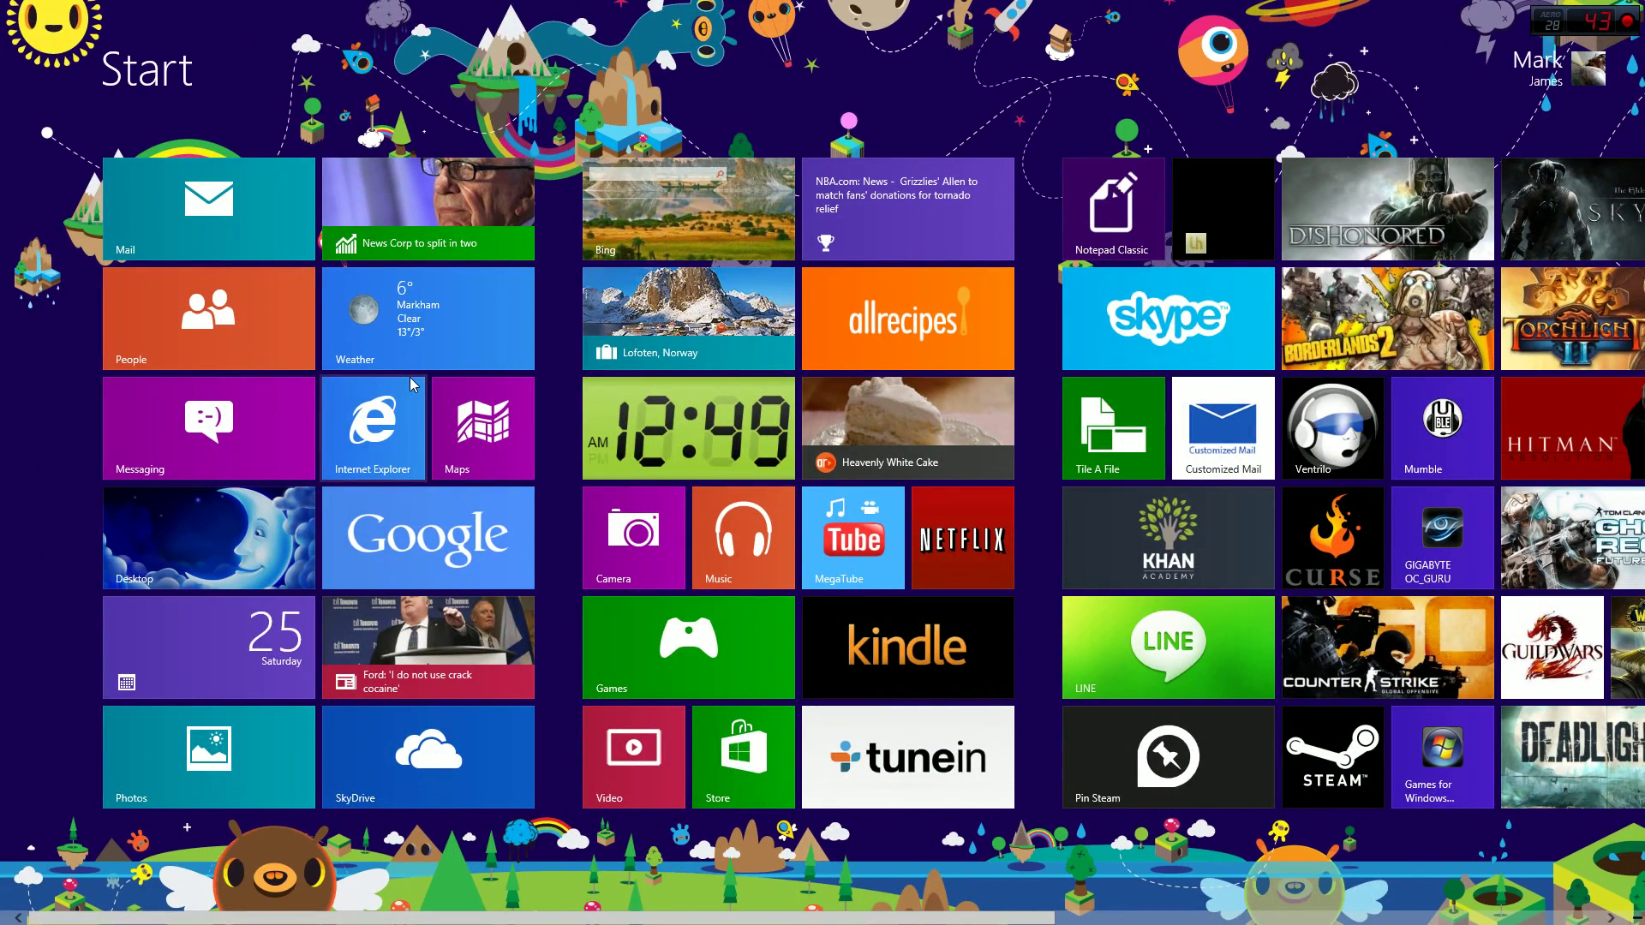